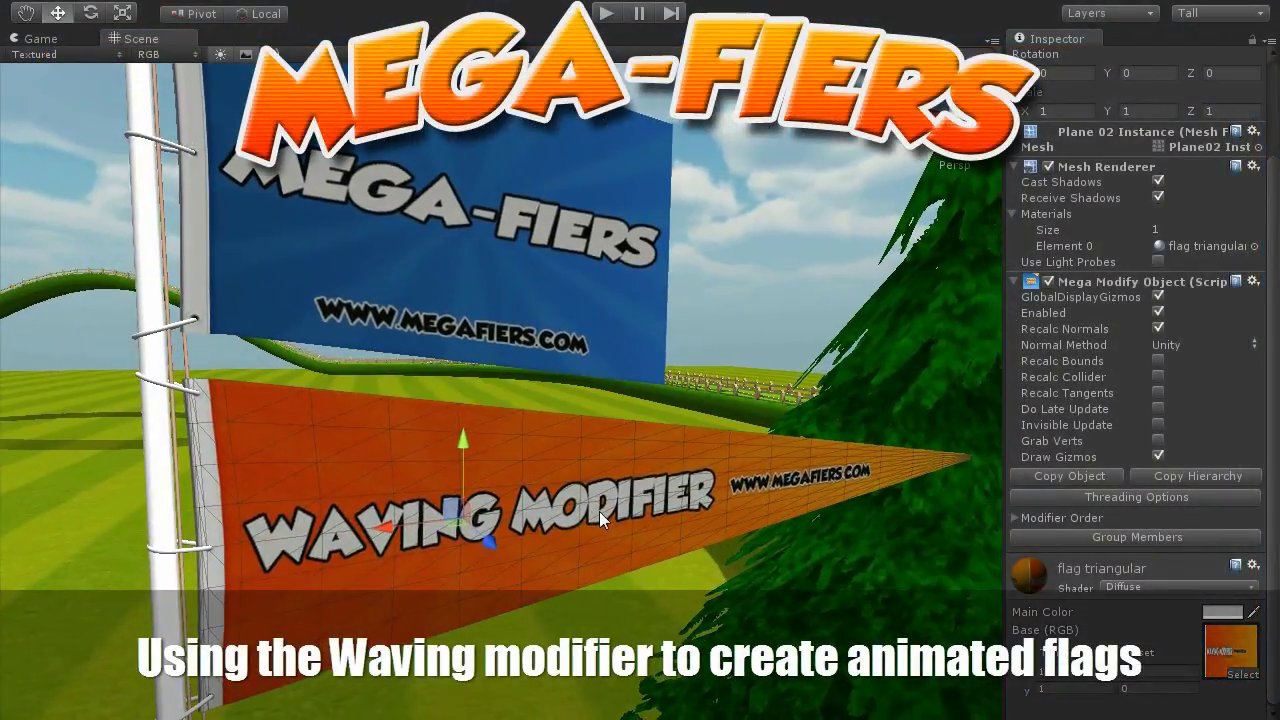
# Attach a Mega Waving modifier to the orange triangular flag from Component > Modifiers > Waving.
pyautogui.moveTo(599, 511); pyautogui.dragTo(603, 474, button='middle')
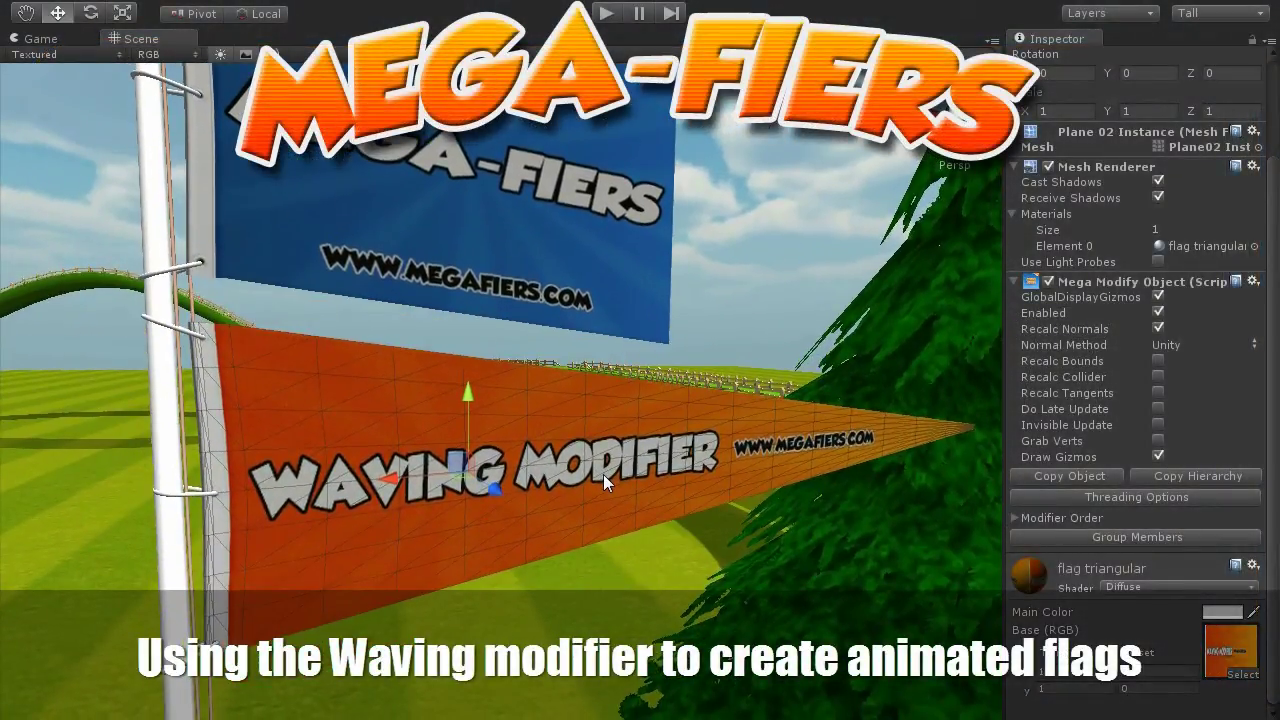
pyautogui.click(255, 3)
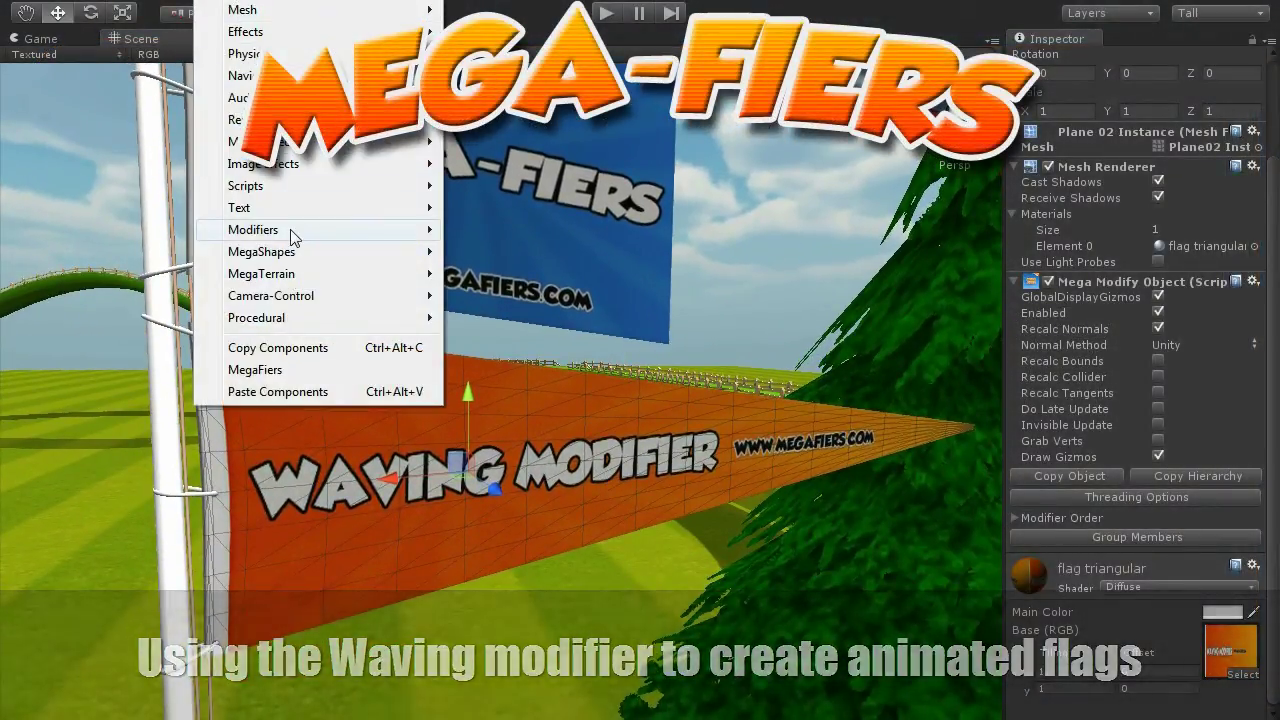
pyautogui.moveTo(285, 230)
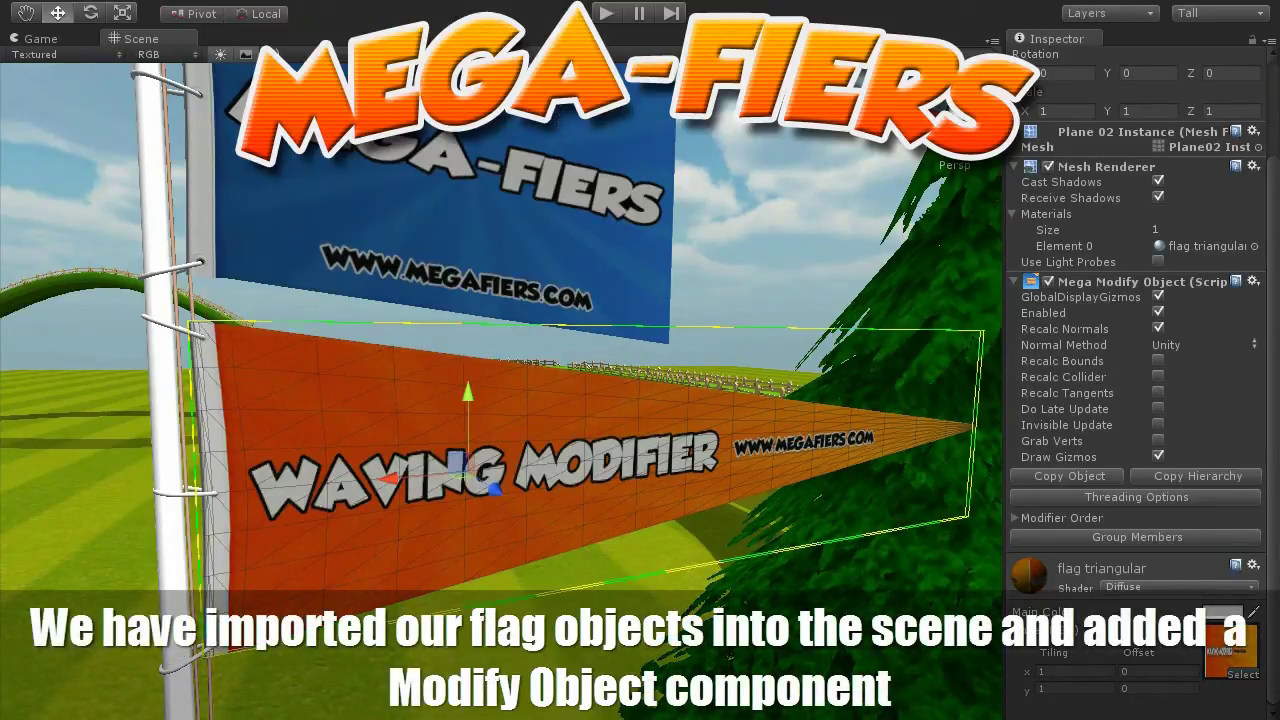
pyautogui.scroll(-10, 1247, 536)
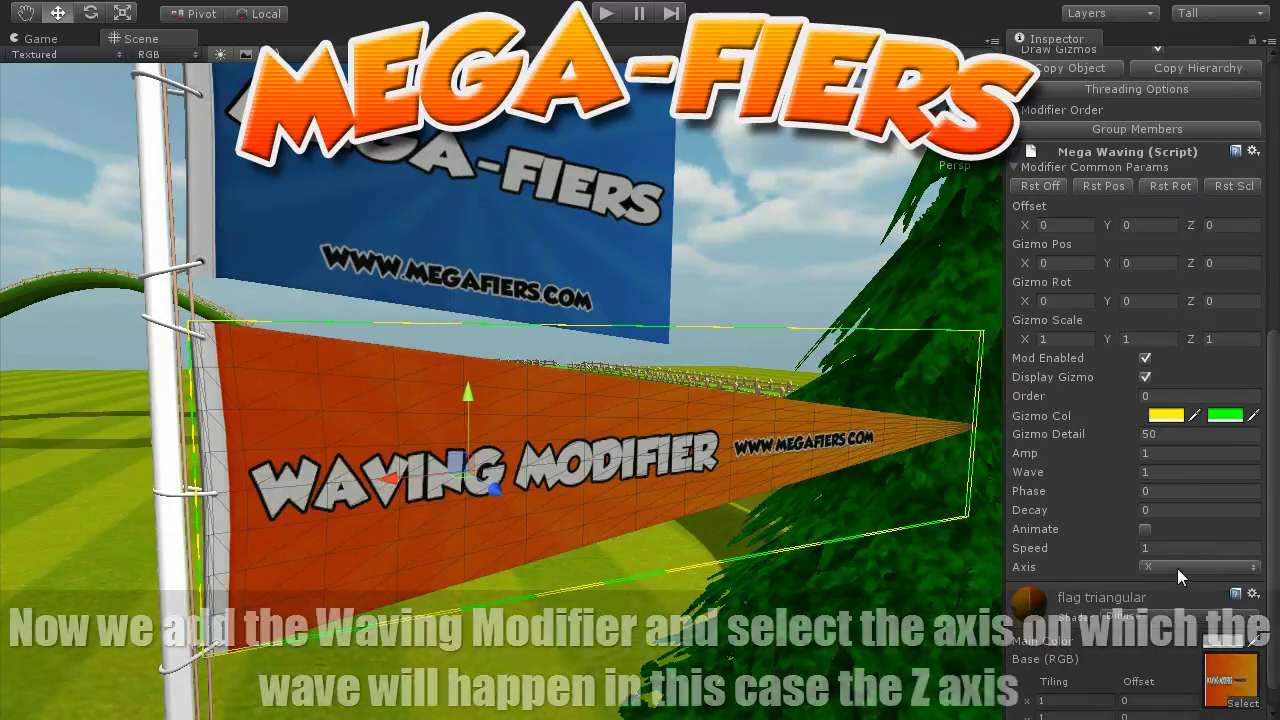
# Set the orange flag's wave Axis to Z and its Amp to about 2.66.
pyautogui.click(1177, 567)
pyautogui.click(1176, 620)
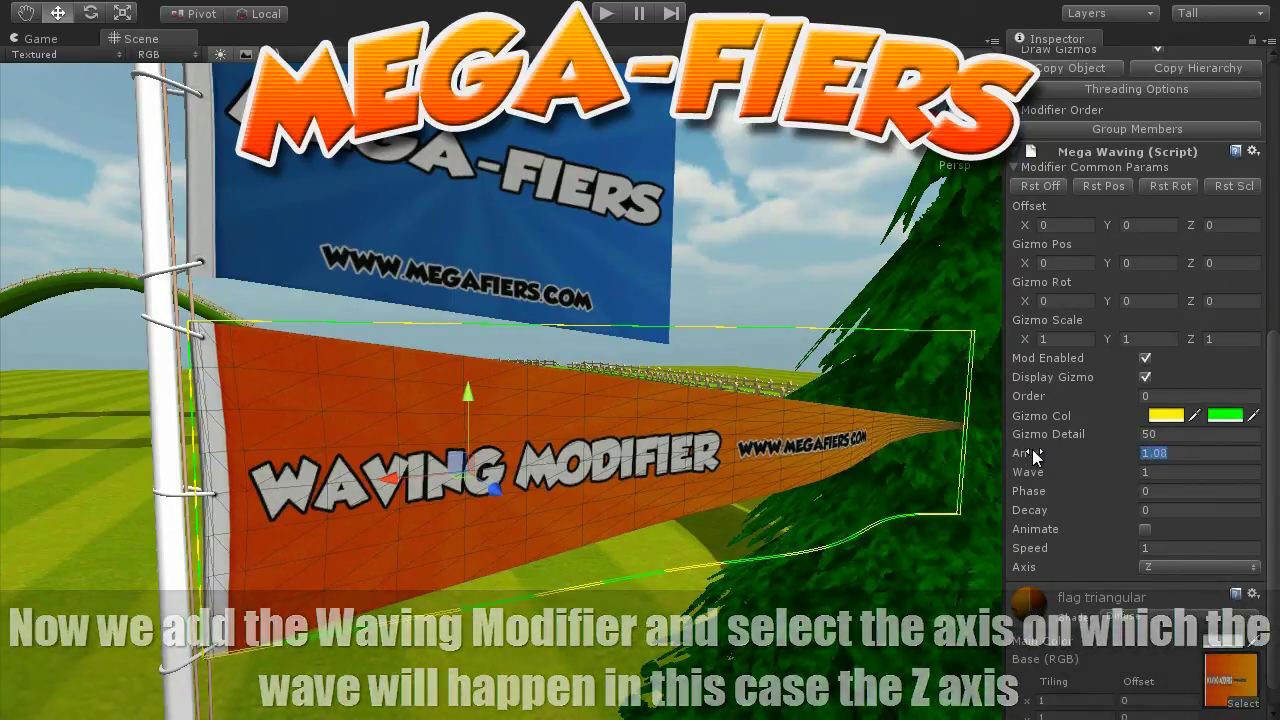
pyautogui.moveTo(1032, 455); pyautogui.dragTo(1122, 462)
pyautogui.keyDown('alt'); pyautogui.moveTo(700, 495); pyautogui.dragTo(636, 528); pyautogui.keyUp('alt')
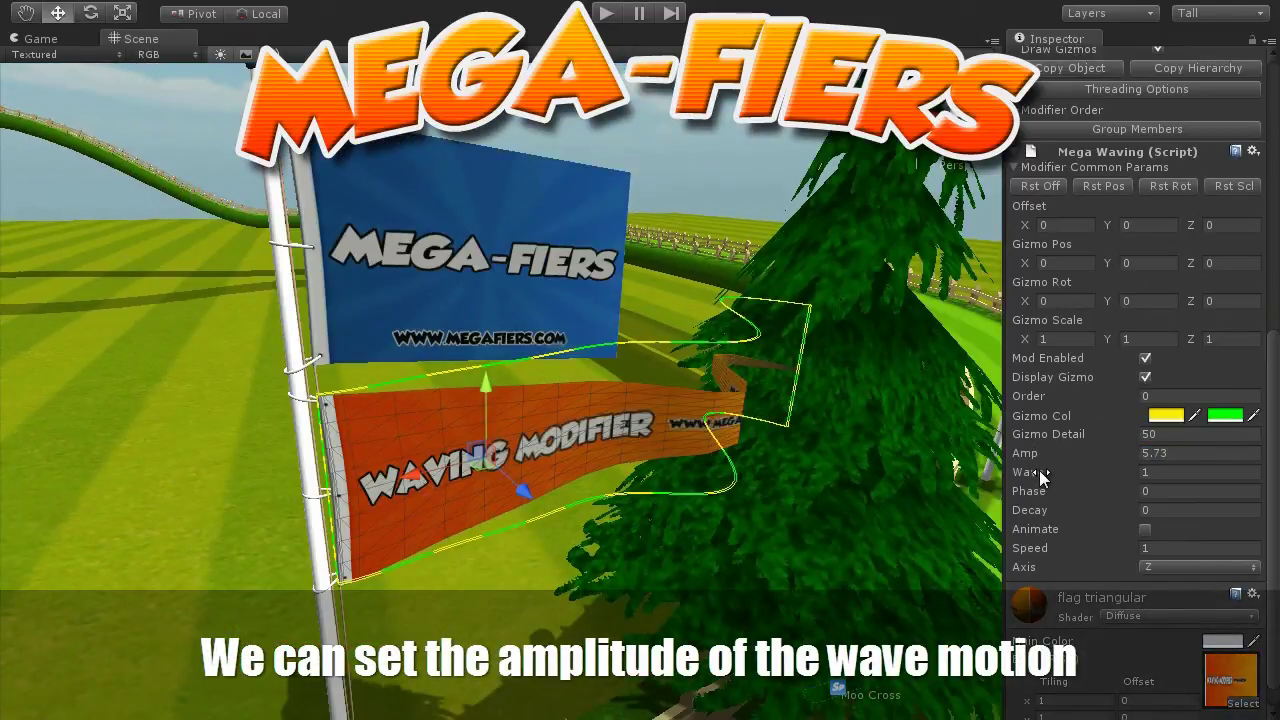
pyautogui.moveTo(1029, 455); pyautogui.dragTo(933, 455)
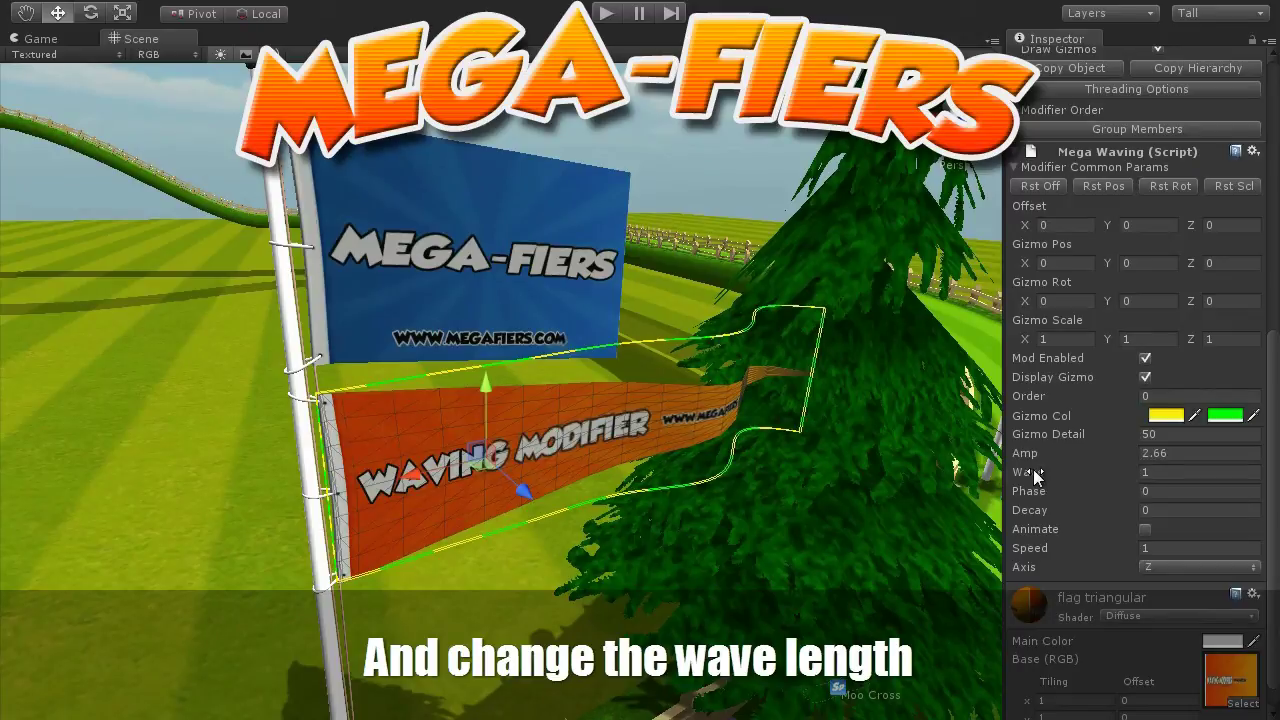
# Scrub the orange flag's Wave down to -0.72 and its Phase up to 1.97.
pyautogui.moveTo(1036, 468)
pyautogui.mouseDown()
pyautogui.moveTo(1068, 473)
pyautogui.moveTo(743, 456)
pyautogui.moveTo(718, 466)
pyautogui.moveTo(745, 464)
pyautogui.mouseUp()
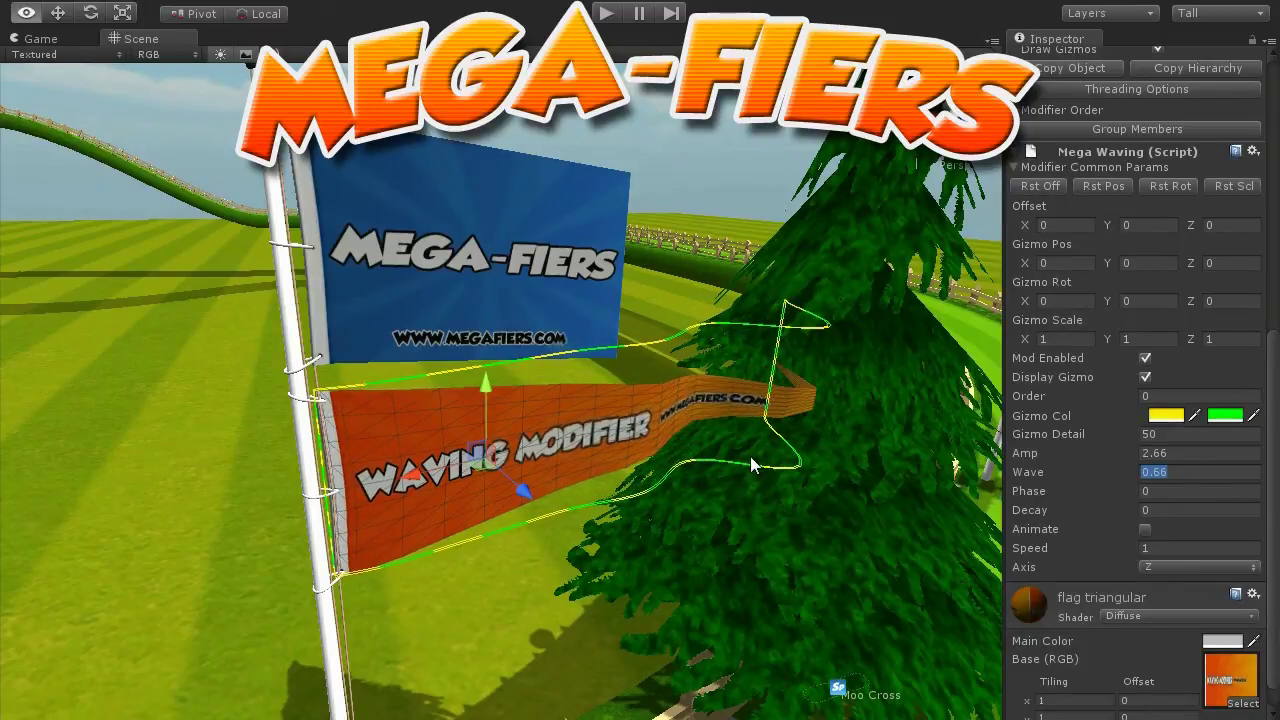
pyautogui.moveTo(745, 460); pyautogui.dragTo(585, 457)
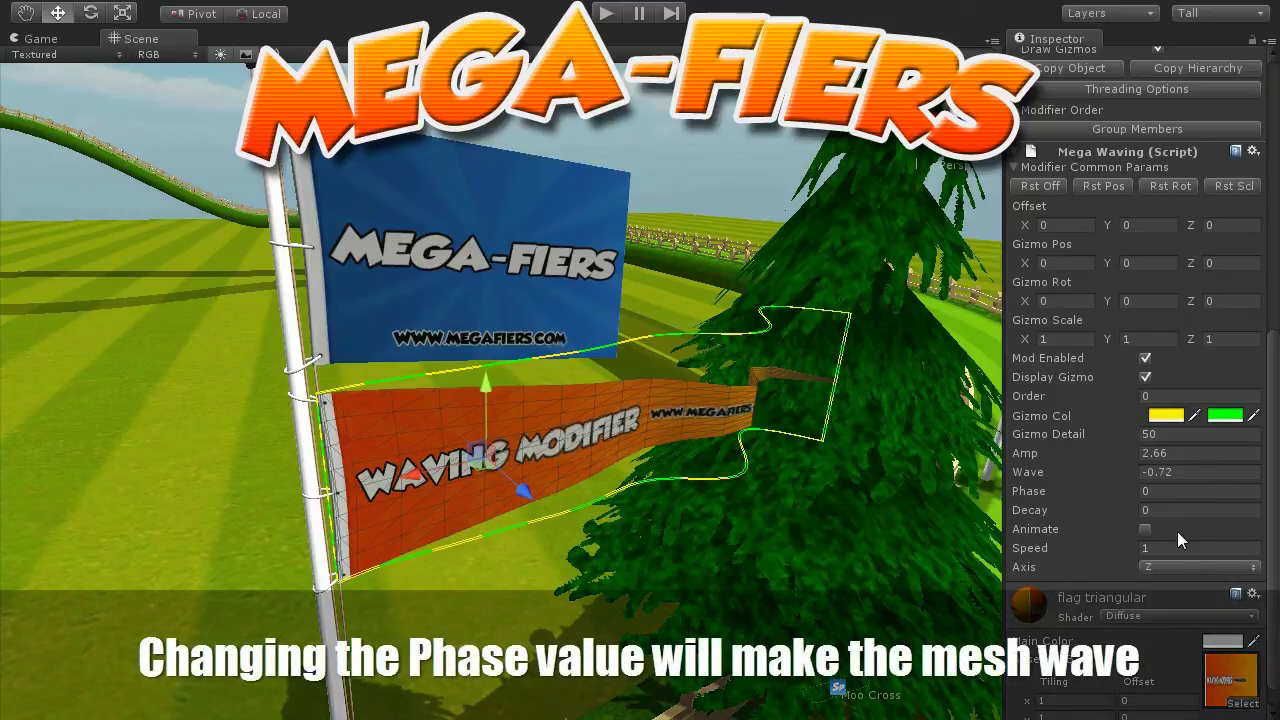
pyautogui.moveTo(1040, 488); pyautogui.dragTo(1071, 483)
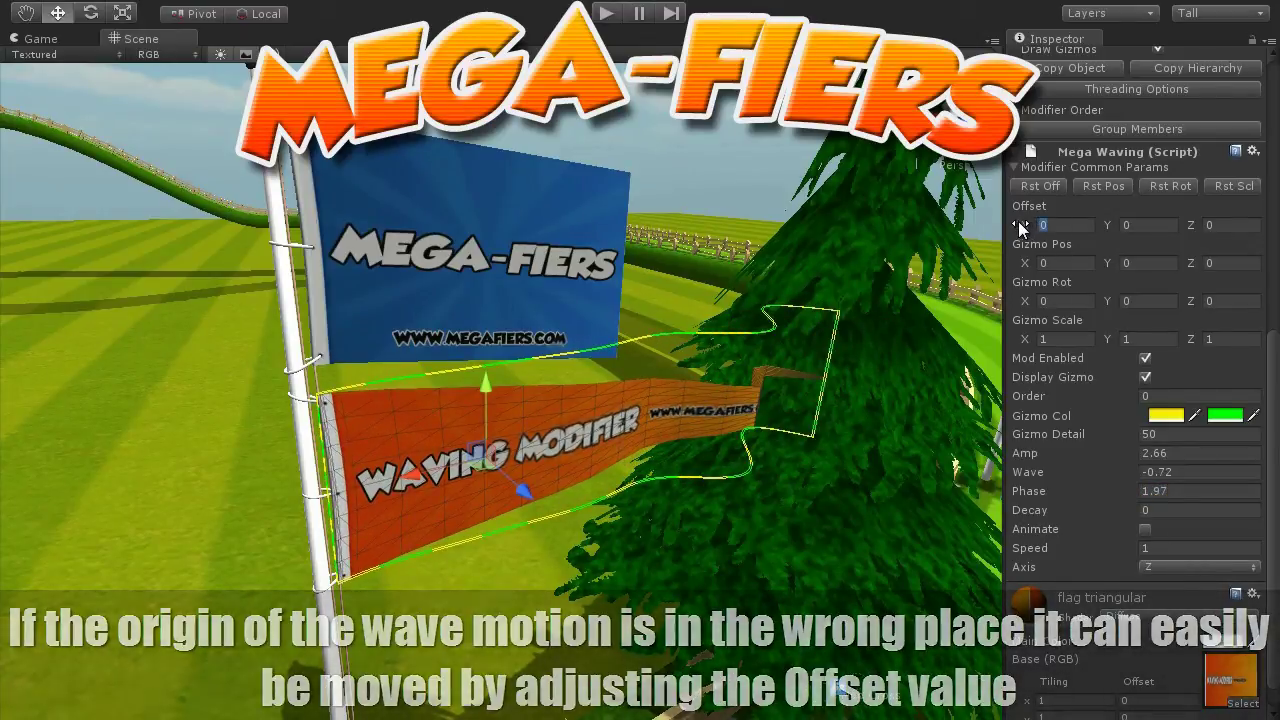
# Set Offset X to -0.42 at the pole edge, with Phase 2.53 and Decay 5.25.
pyautogui.moveTo(1024, 226); pyautogui.dragTo(1004, 222)
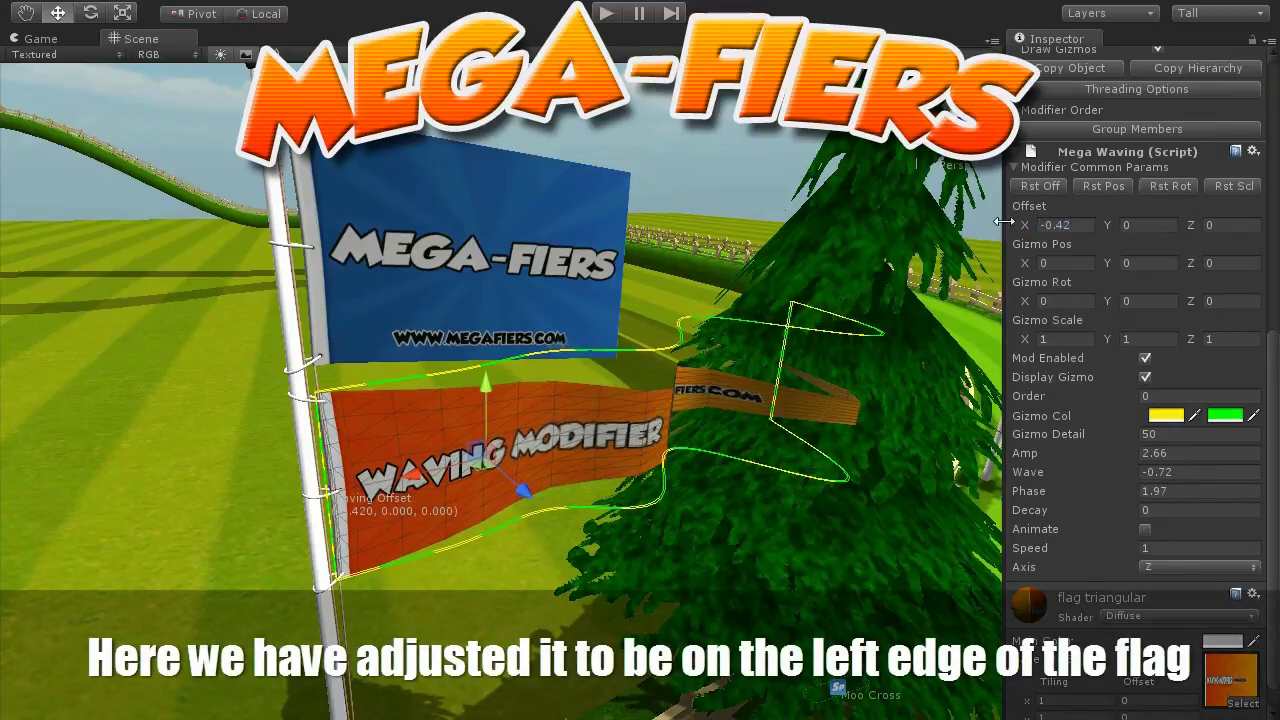
pyautogui.moveTo(1033, 494)
pyautogui.mouseDown()
pyautogui.moveTo(1083, 483)
pyautogui.moveTo(1060, 481)
pyautogui.mouseUp()
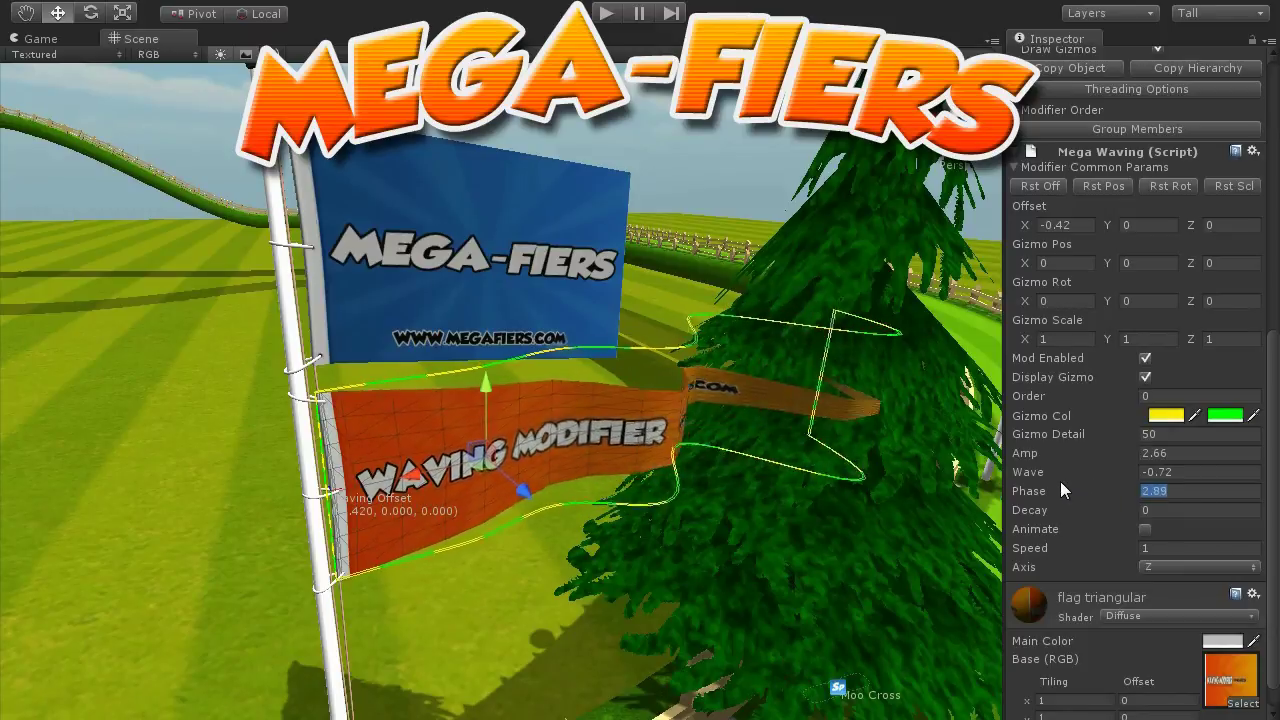
pyautogui.moveTo(1028, 230); pyautogui.dragTo(1071, 228)
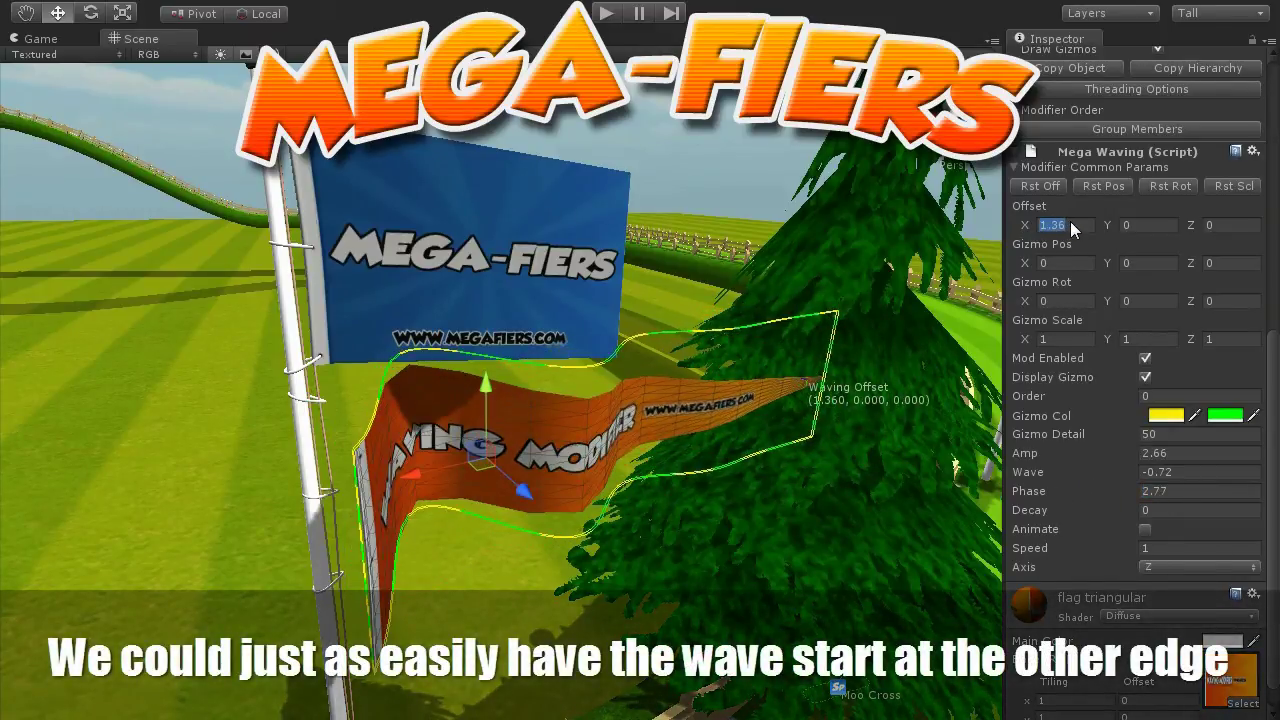
pyautogui.moveTo(1041, 491)
pyautogui.mouseDown()
pyautogui.moveTo(1081, 482)
pyautogui.moveTo(1051, 491)
pyautogui.mouseUp()
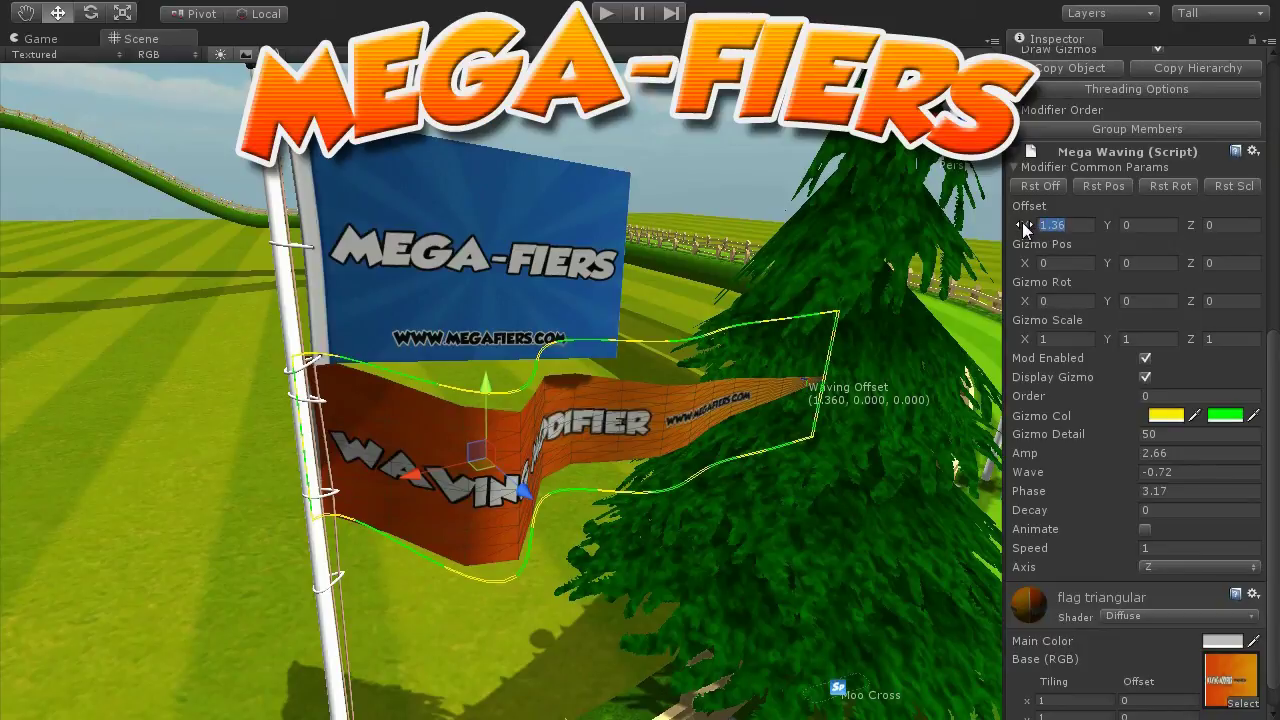
pyautogui.write('-0')
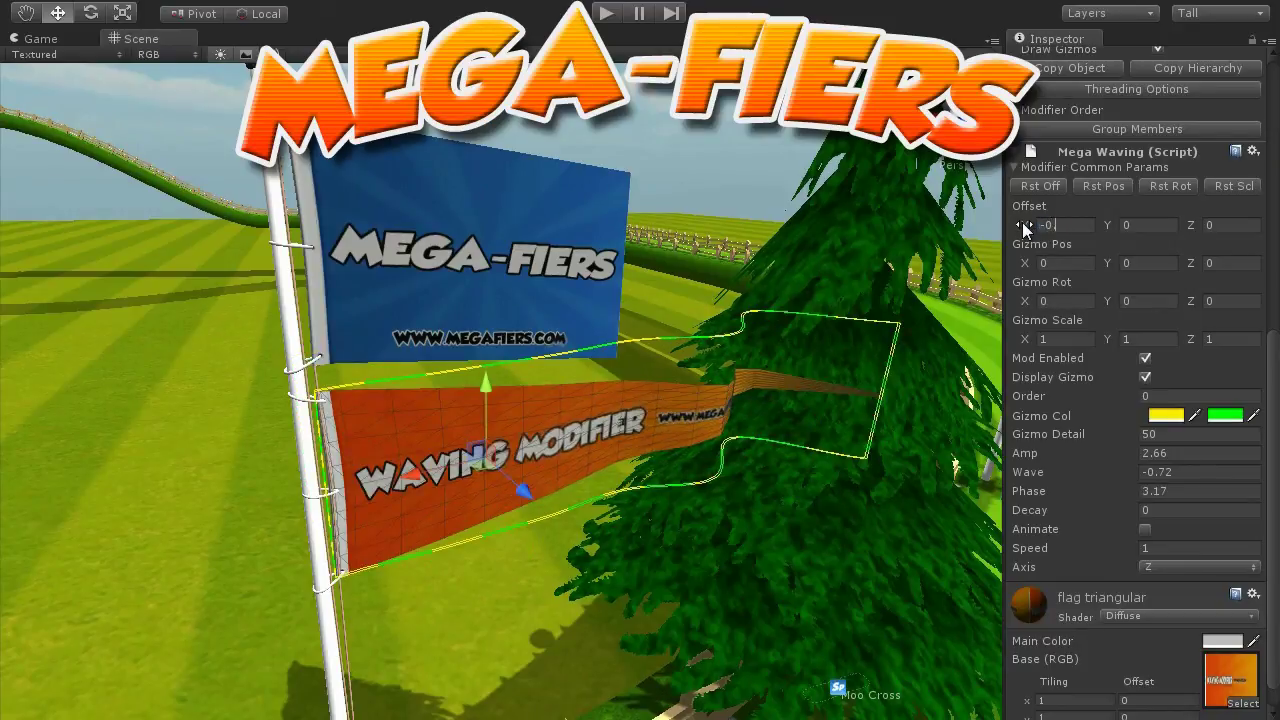
pyautogui.write('.42')
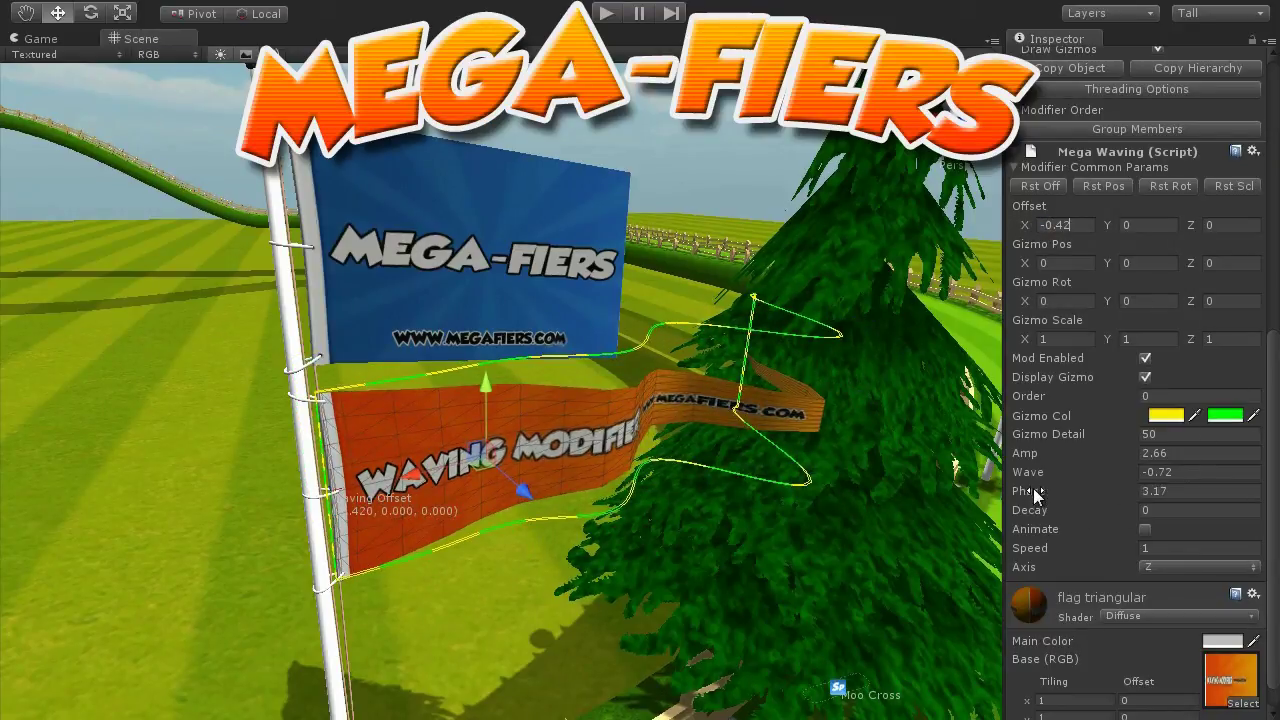
pyautogui.moveTo(1035, 490)
pyautogui.mouseDown()
pyautogui.moveTo(1022, 490)
pyautogui.moveTo(1071, 505)
pyautogui.mouseUp()
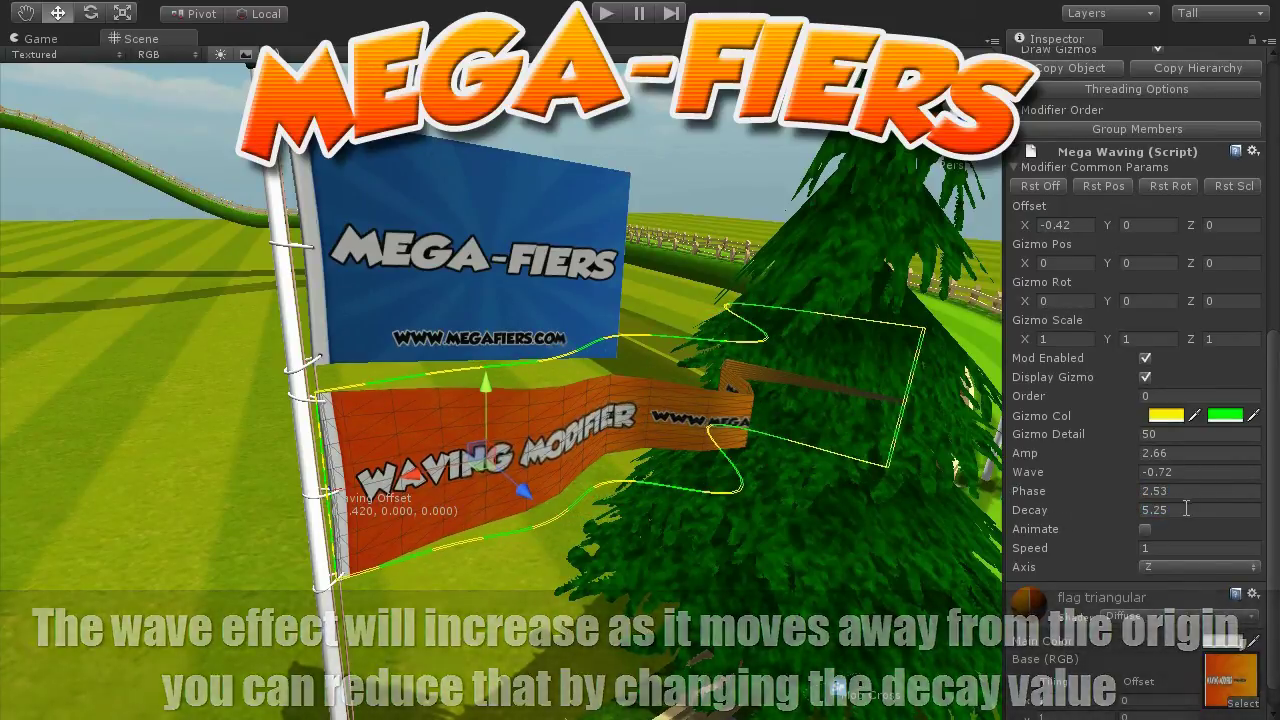
# Try large Decay values of 2000 and 1136 while scrubbing the wave Phase.
pyautogui.click(1186, 509)
pyautogui.write('200')
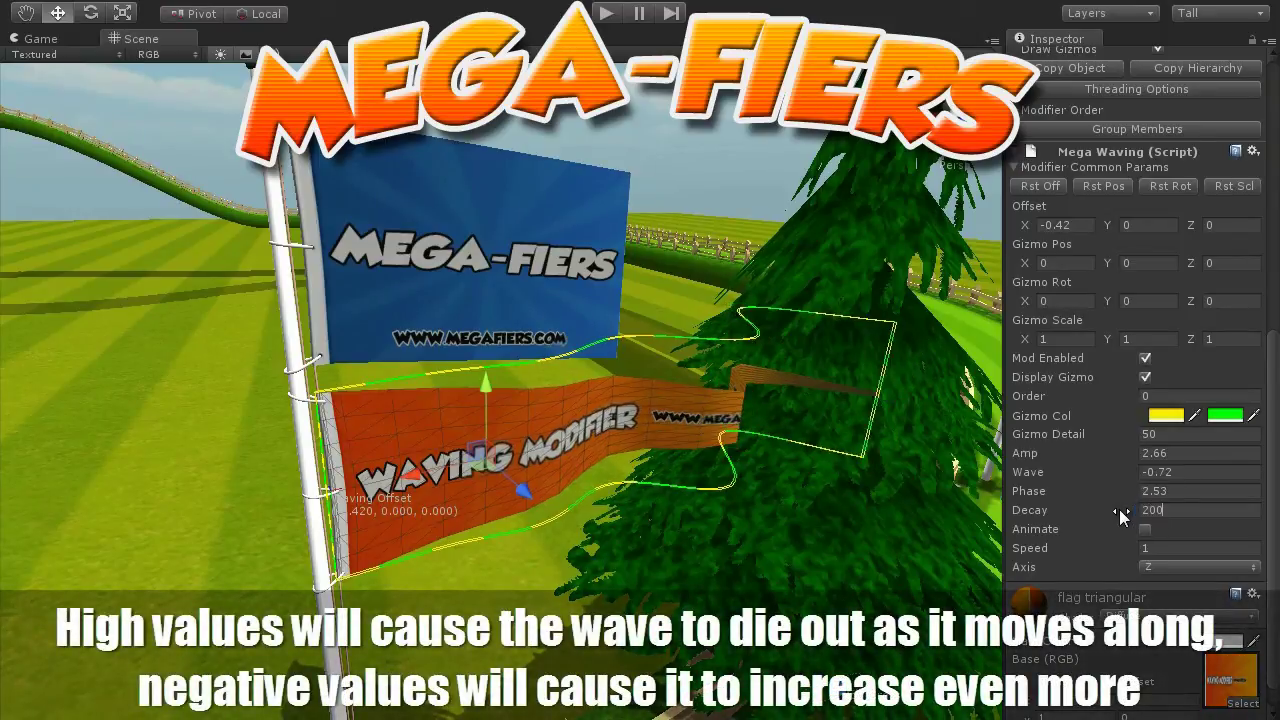
pyautogui.write('0')
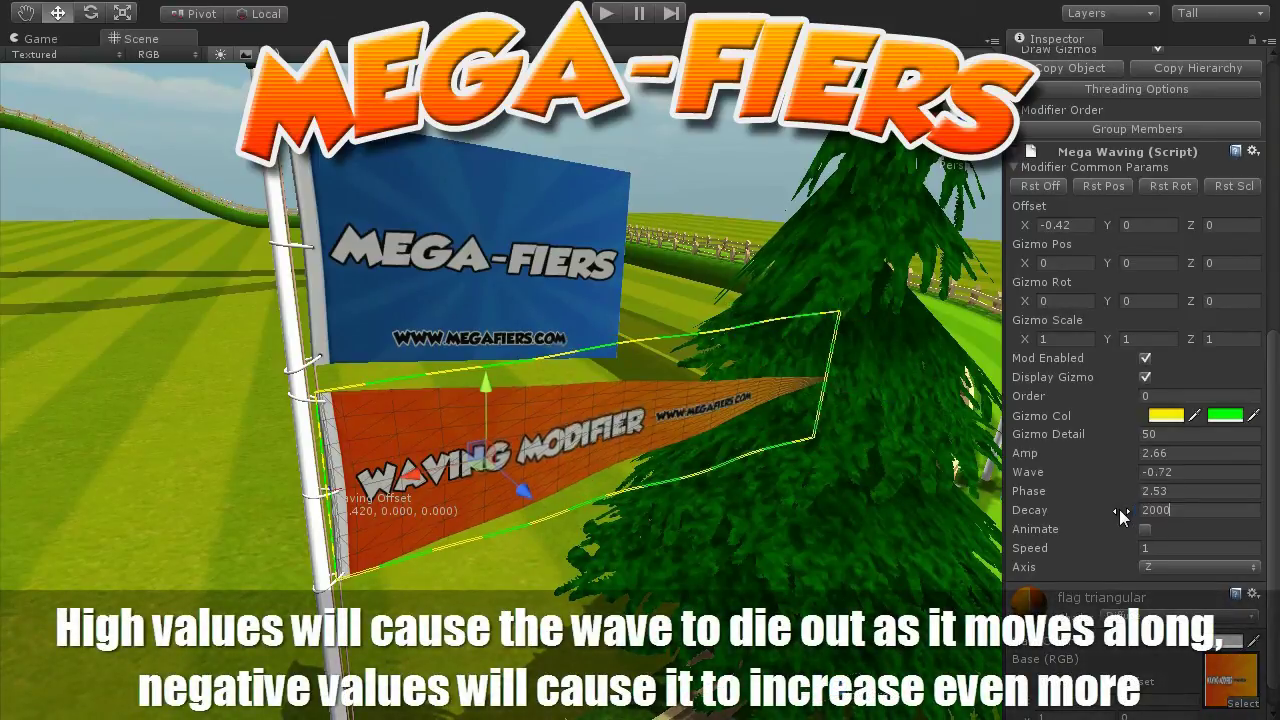
pyautogui.moveTo(1046, 490)
pyautogui.mouseDown()
pyautogui.moveTo(1067, 494)
pyautogui.moveTo(1065, 461)
pyautogui.moveTo(1177, 452)
pyautogui.mouseUp()
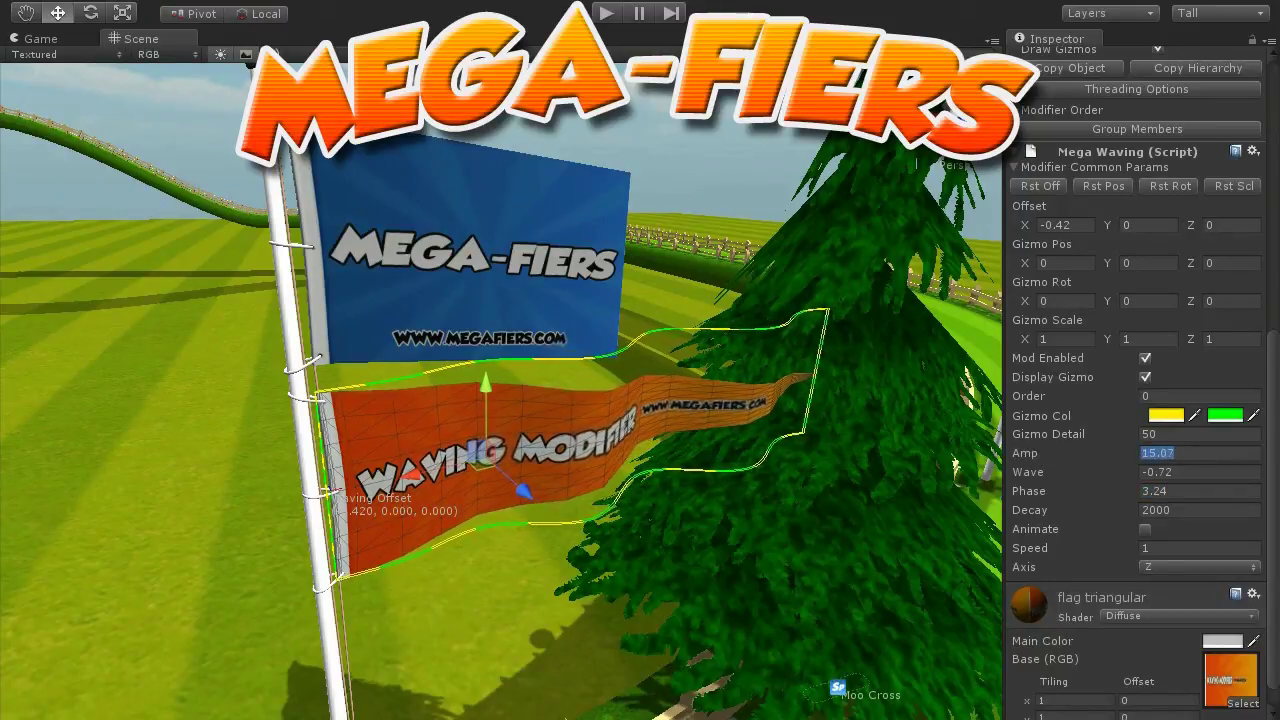
pyautogui.moveTo(1036, 493)
pyautogui.mouseDown()
pyautogui.moveTo(1086, 489)
pyautogui.moveTo(1040, 490)
pyautogui.moveTo(1058, 494)
pyautogui.mouseUp()
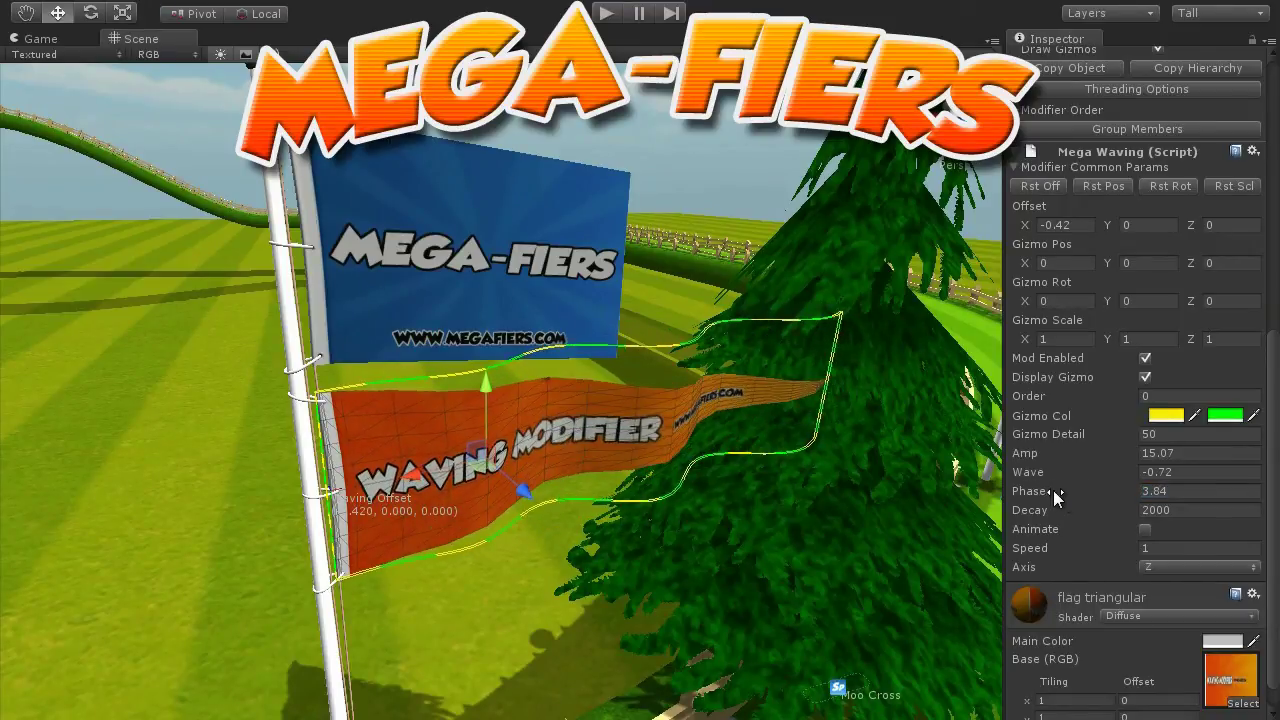
pyautogui.write('1136')
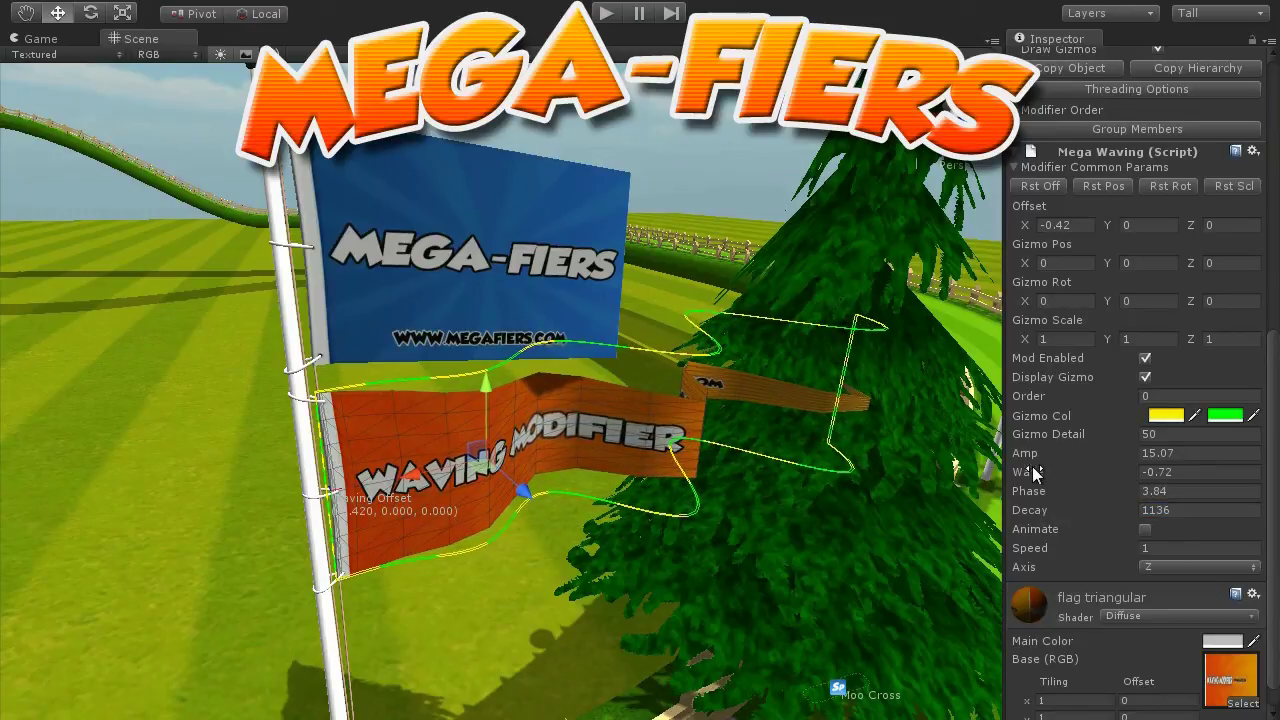
pyautogui.moveTo(1031, 492)
pyautogui.mouseDown()
pyautogui.moveTo(1051, 489)
pyautogui.moveTo(1020, 490)
pyautogui.mouseUp()
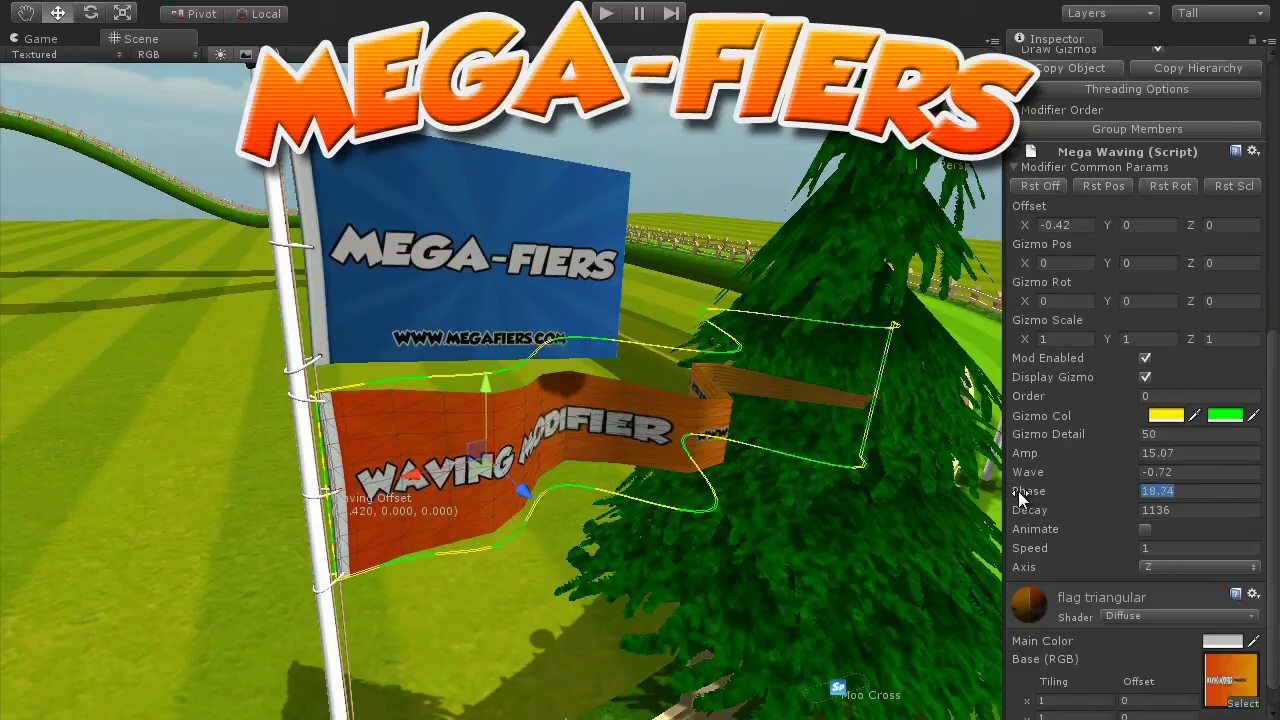
# Reset Decay to 0 and reduce Amp to 2.8, keeping Phase at 18.74.
pyautogui.moveTo(1181, 513); pyautogui.dragTo(1143, 510)
pyautogui.write('0')
pyautogui.moveTo(1046, 456); pyautogui.dragTo(952, 462)
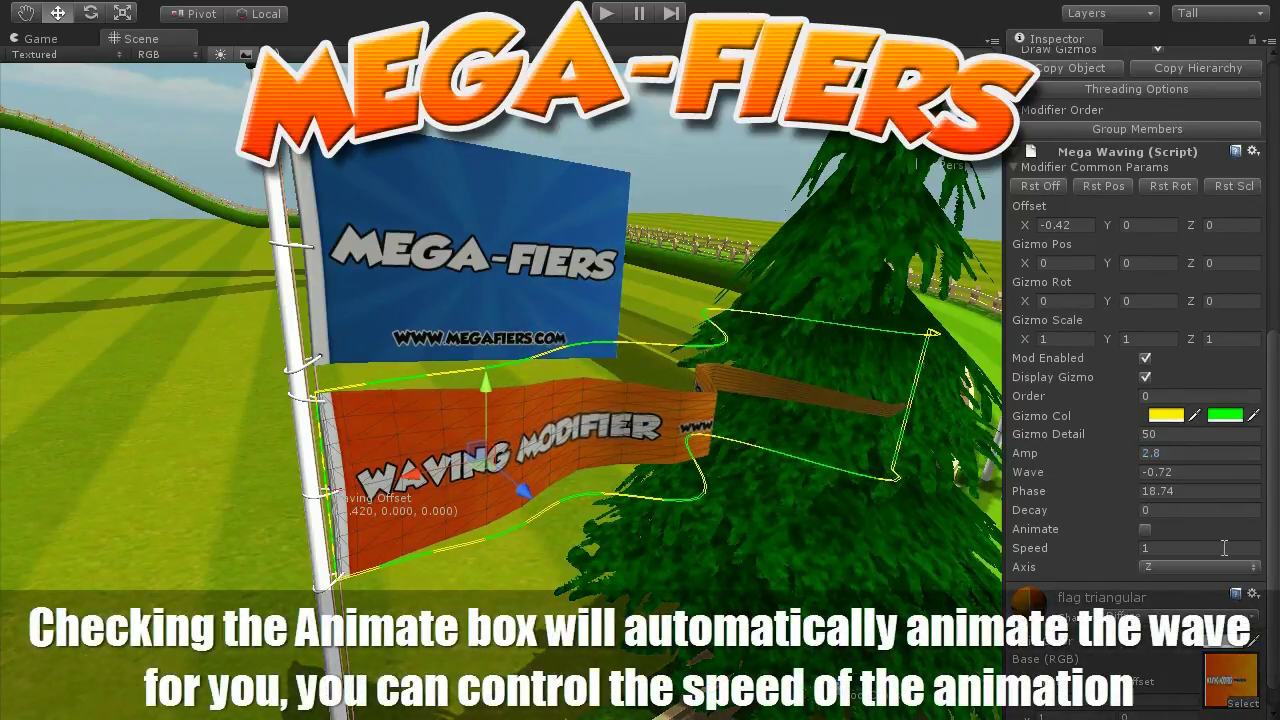
# Turn on Animate for the orange flag with Speed -1.5, Decay 5.76 and Amp 2.45.
pyautogui.click(1146, 528)
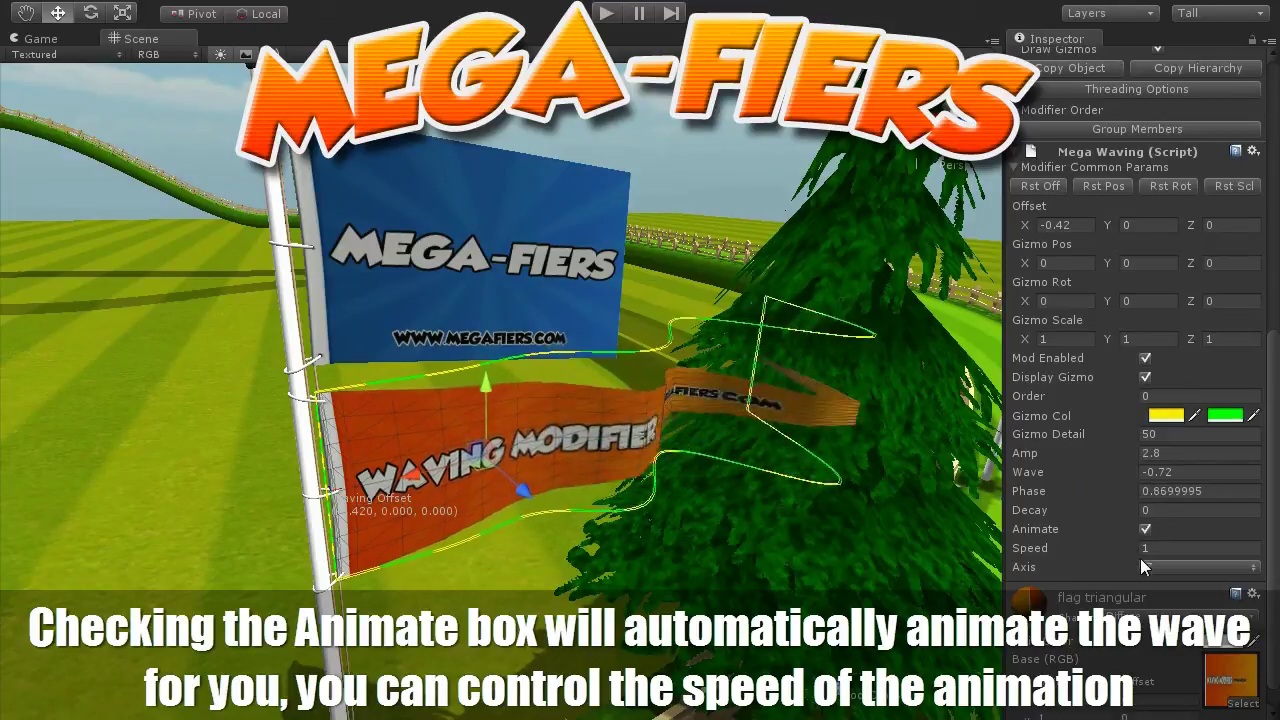
pyautogui.moveTo(1054, 548); pyautogui.dragTo(1025, 547)
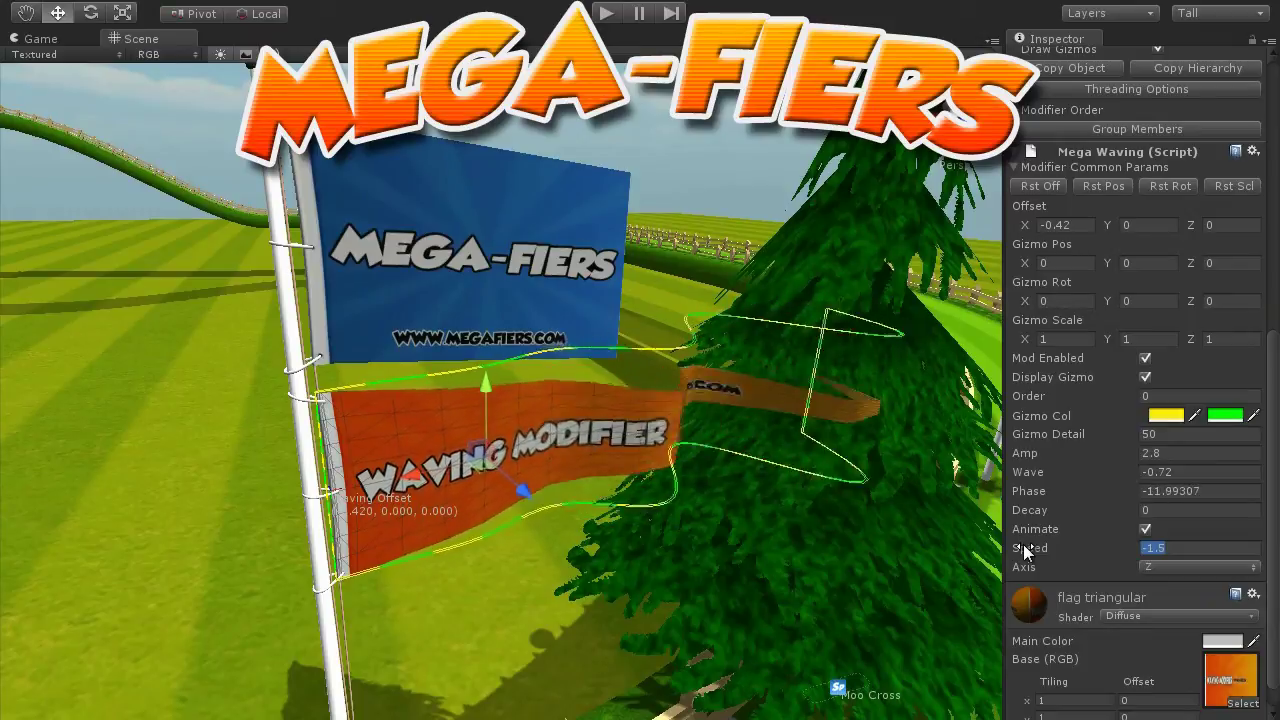
pyautogui.moveTo(1038, 510); pyautogui.dragTo(1228, 506)
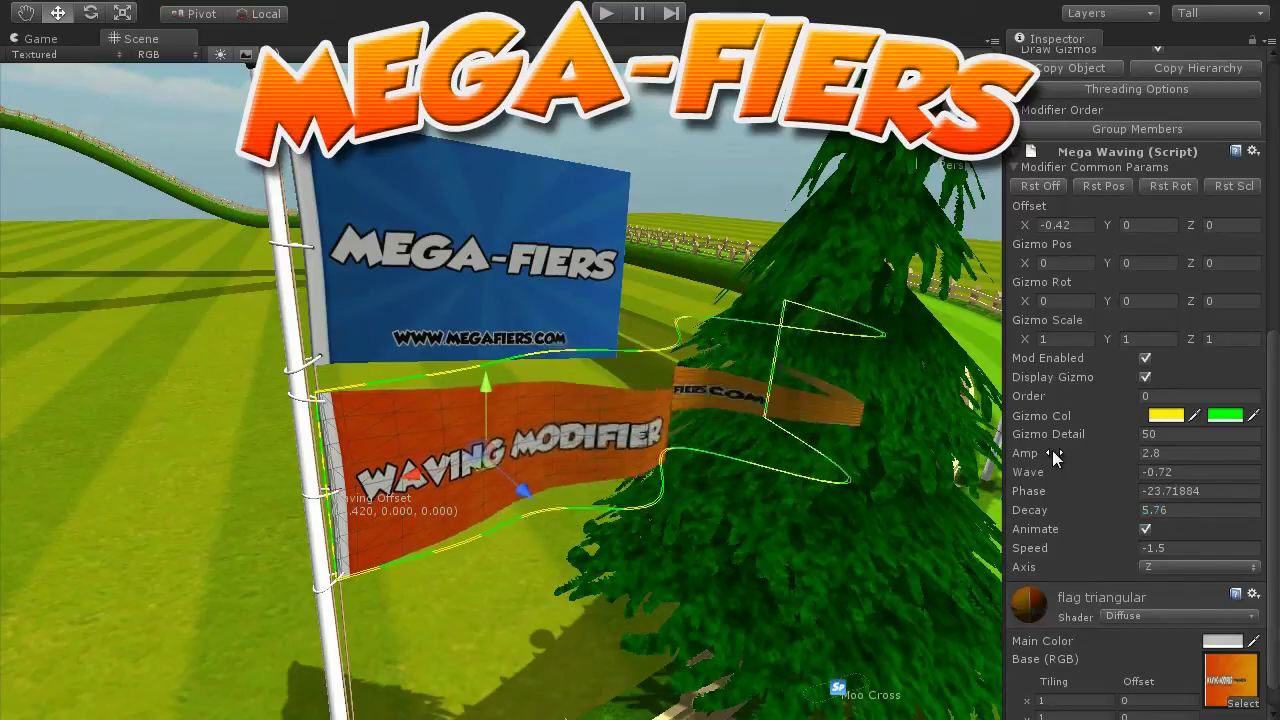
pyautogui.moveTo(1049, 457); pyautogui.dragTo(1014, 457)
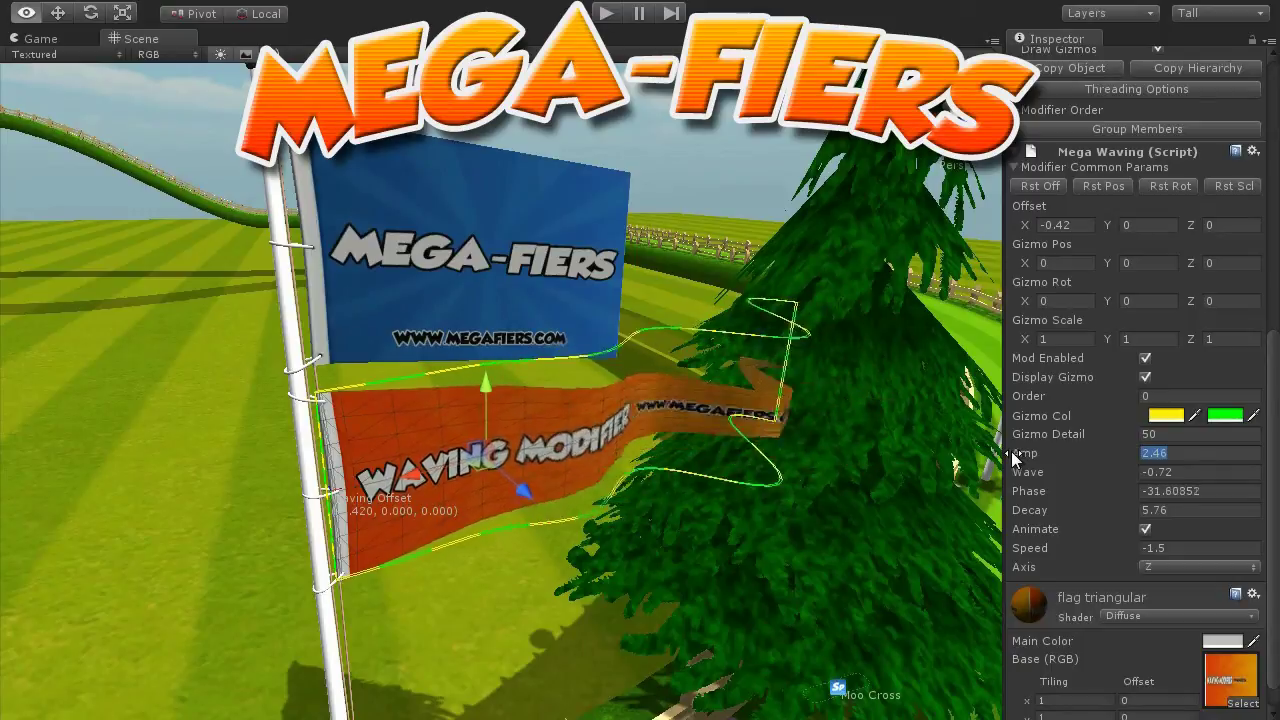
pyautogui.moveTo(1014, 457); pyautogui.dragTo(1013, 457)
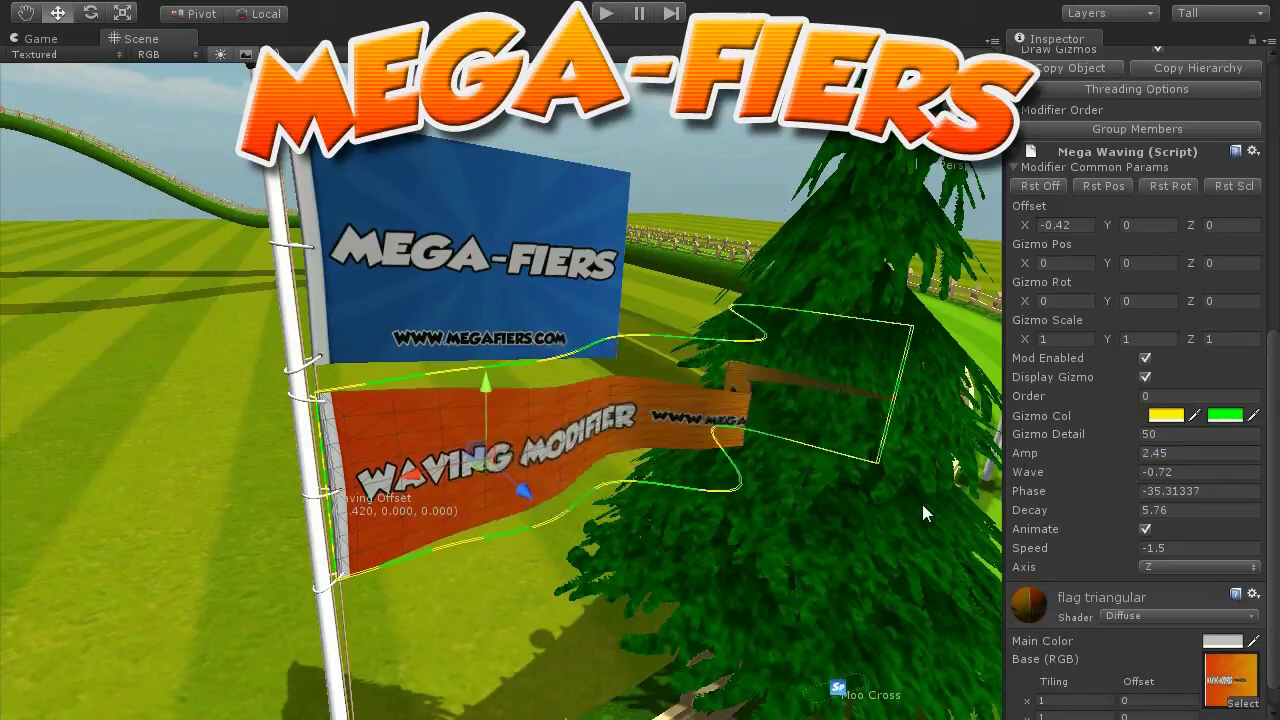
pyautogui.moveTo(789, 568)
pyautogui.keyDown('alt'); pyautogui.mouseDown()
pyautogui.moveTo(561, 462)
pyautogui.moveTo(758, 549)
pyautogui.mouseUp(); pyautogui.keyUp('alt')
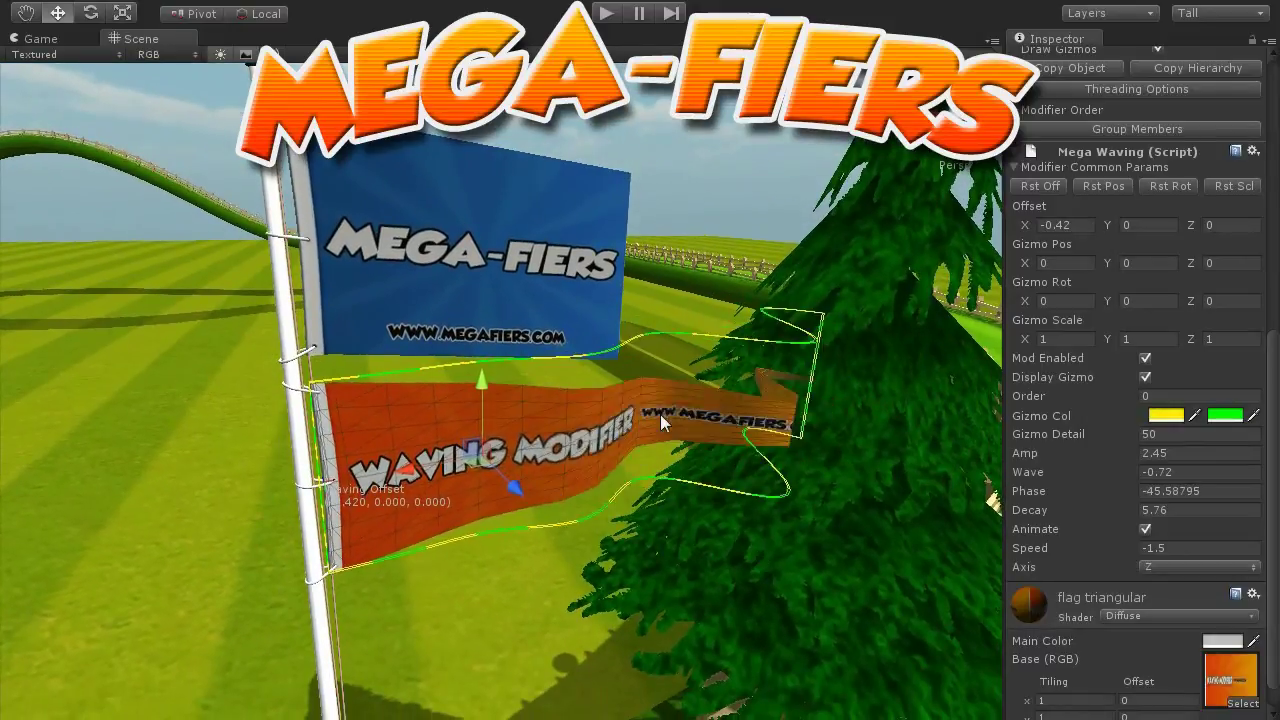
pyautogui.click(504, 299)
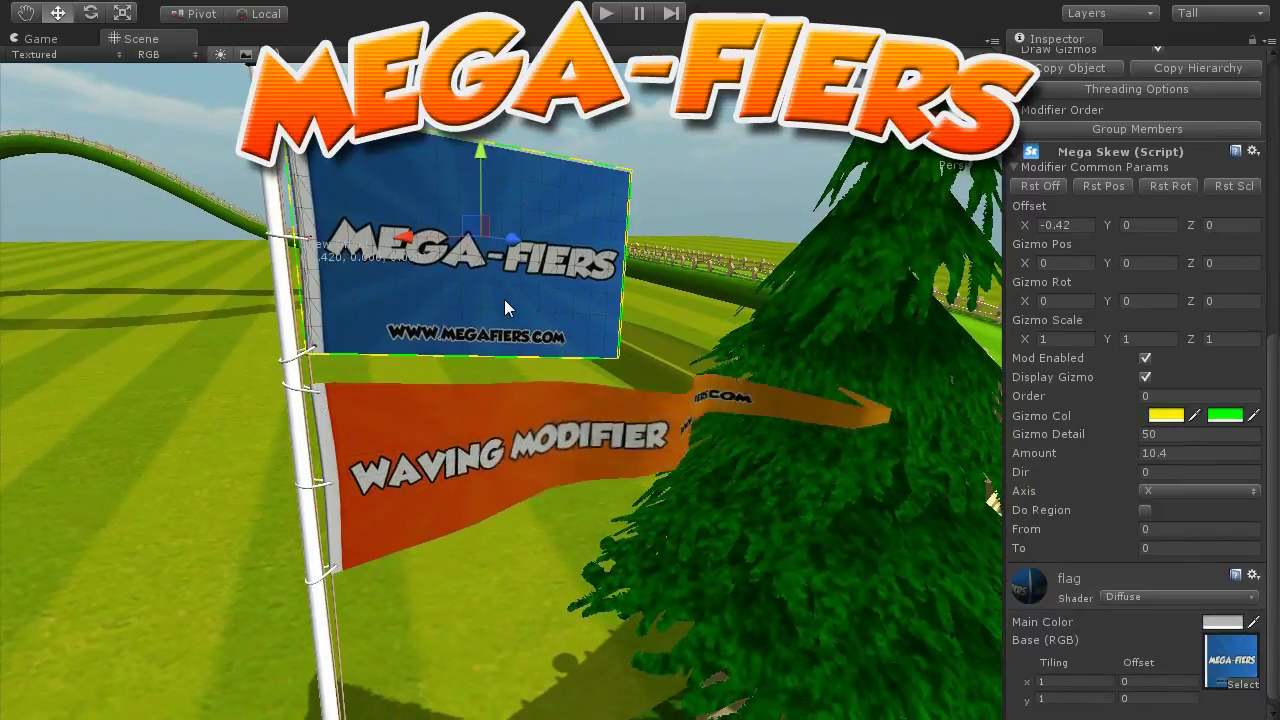
# Attach a Mega Waving modifier to the blue Mega-Fiers flag.
pyautogui.click(240, 4)
pyautogui.moveTo(273, 236)
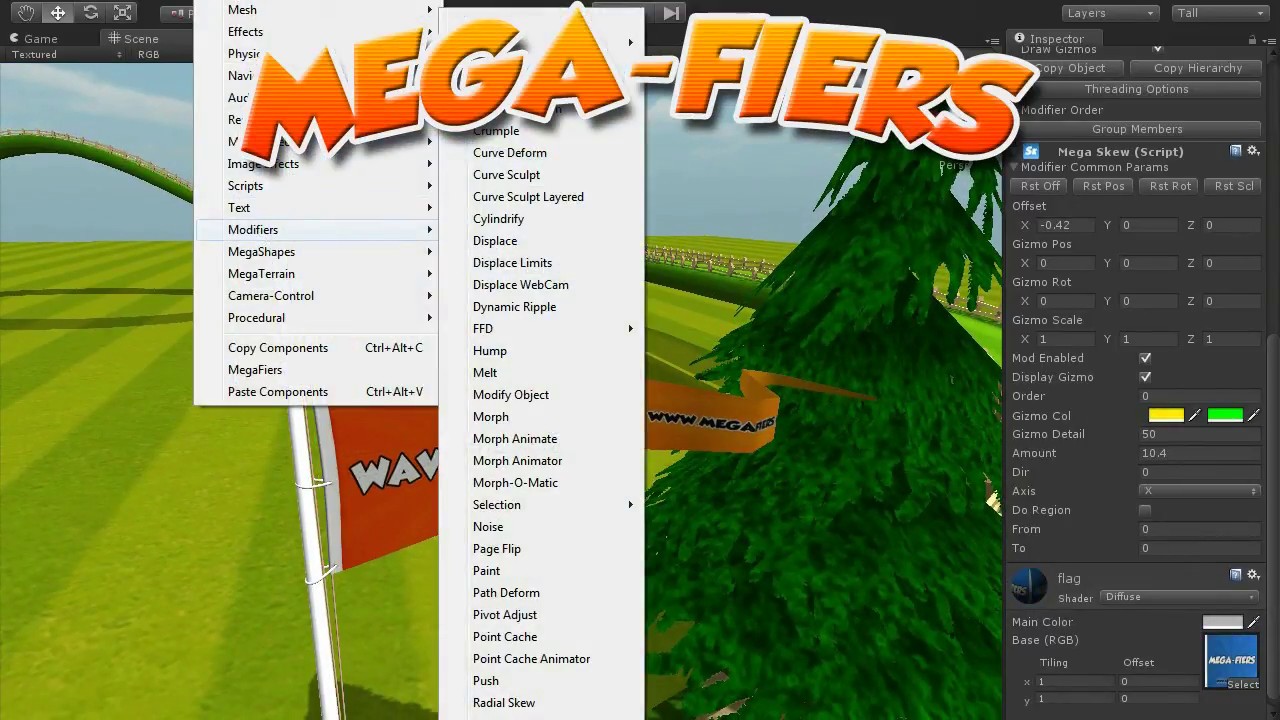
pyautogui.click(520, 710)
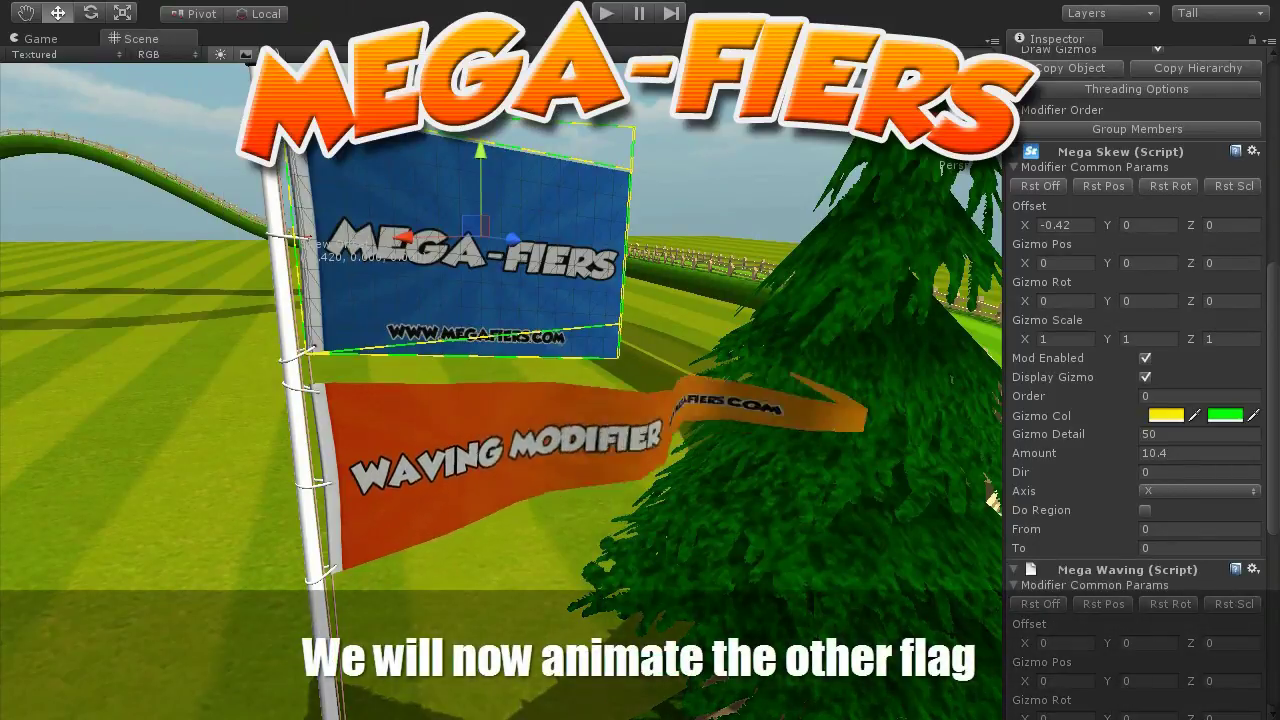
pyautogui.scroll(-5, 1275, 463)
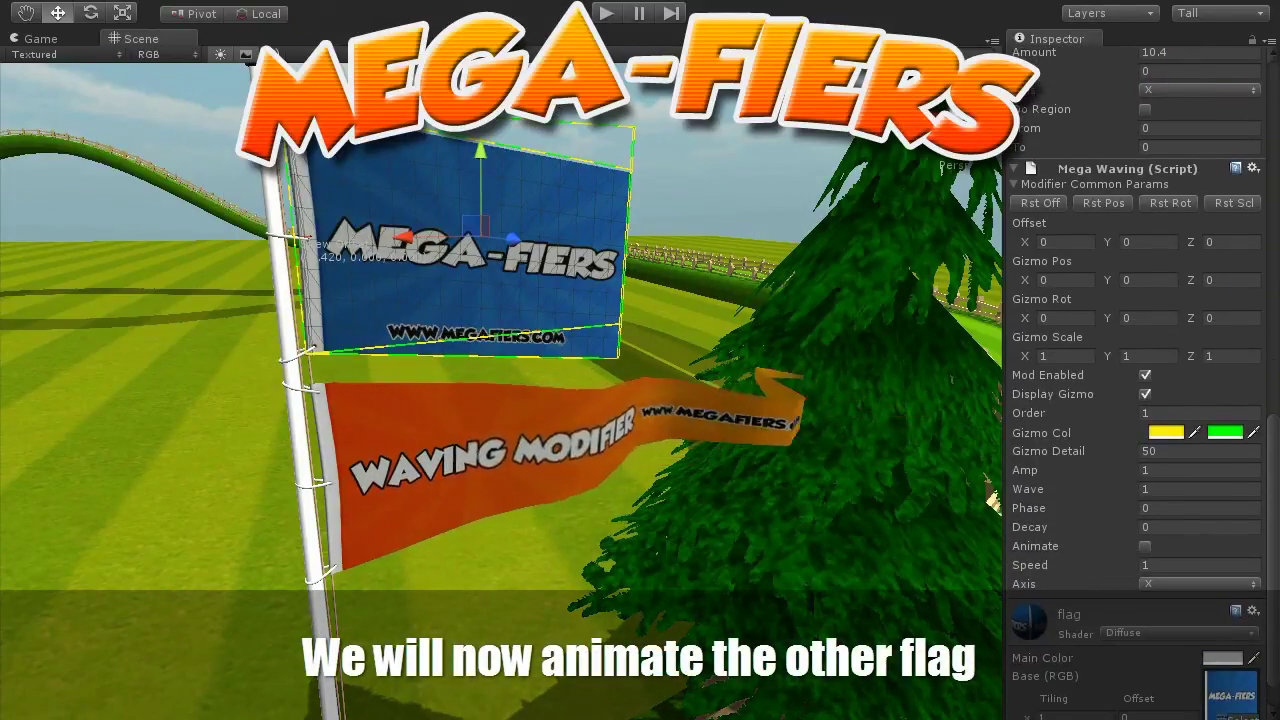
pyautogui.scroll(-1, 1033, 309)
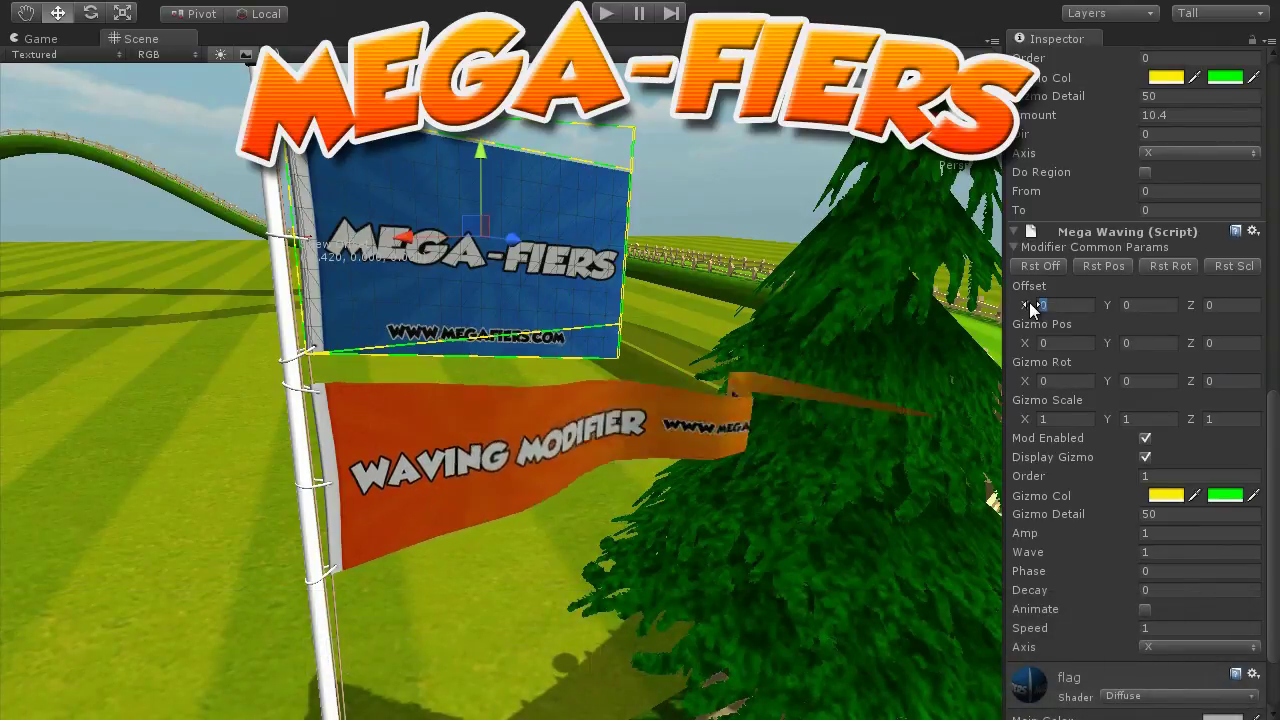
# Set the blue flag's wave Offset X to -0.4 and Axis to Z.
pyautogui.moveTo(1036, 300); pyautogui.dragTo(1022, 301)
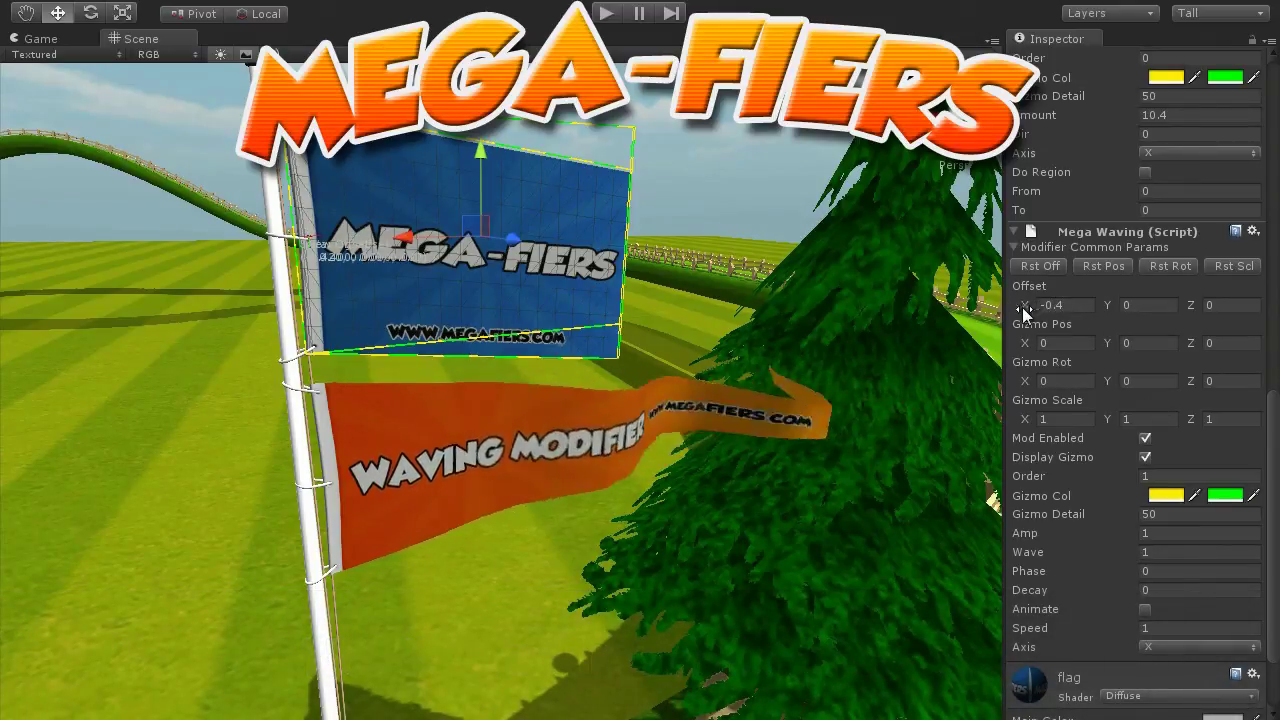
pyautogui.click(1197, 646)
pyautogui.click(1185, 711)
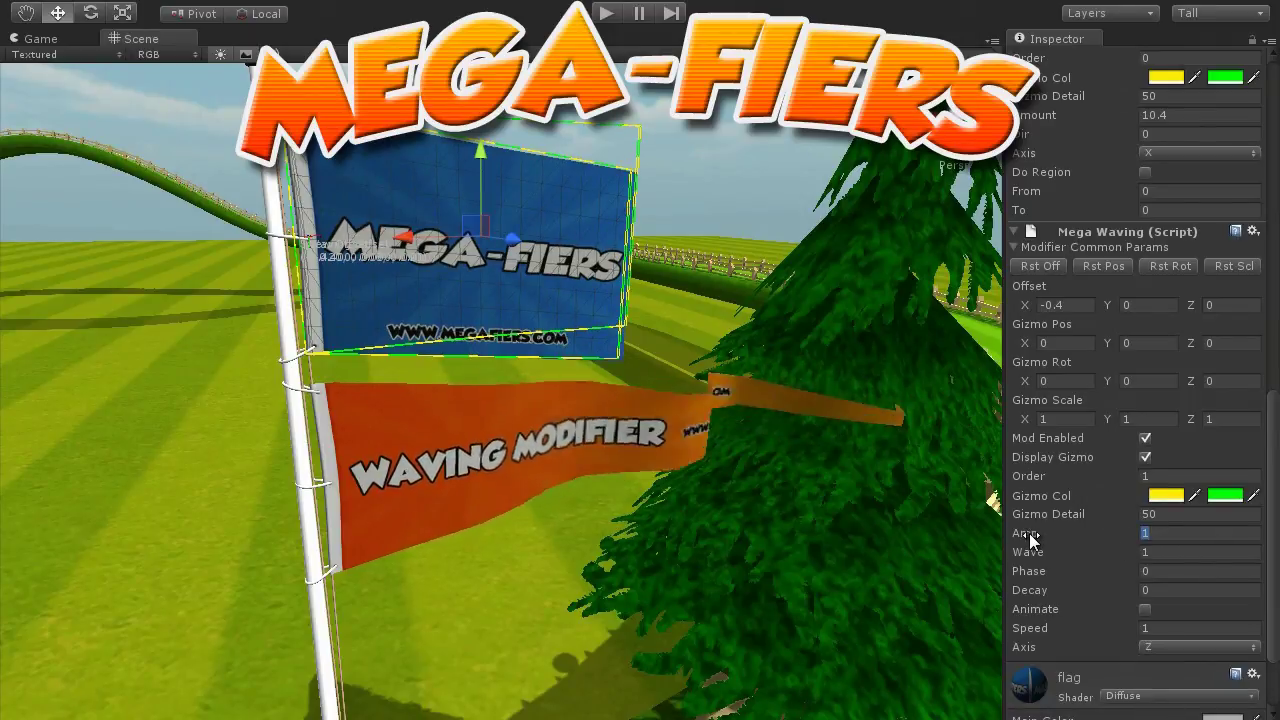
# Give the blue flag's wave Amp 3.95, Wave 0.55 and Decay 3000.
pyautogui.moveTo(1036, 531)
pyautogui.mouseDown()
pyautogui.moveTo(1133, 527)
pyautogui.moveTo(1095, 540)
pyautogui.mouseUp()
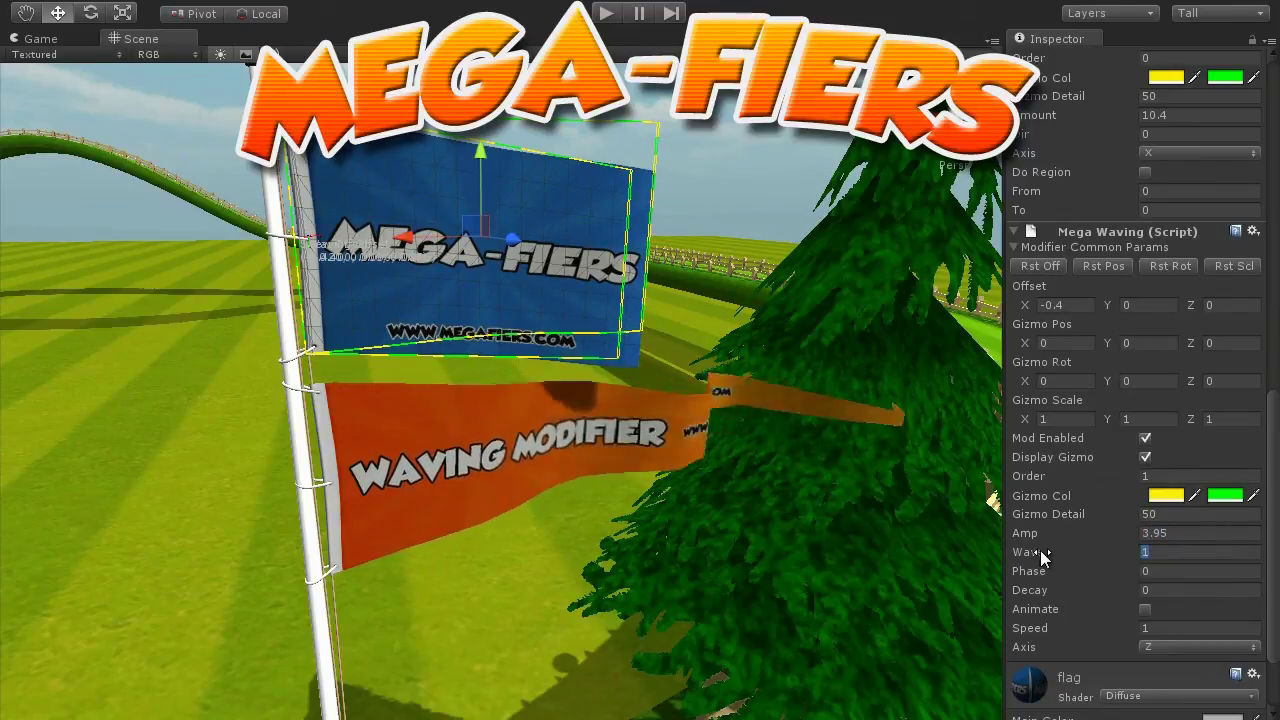
pyautogui.moveTo(1041, 550); pyautogui.dragTo(1026, 550)
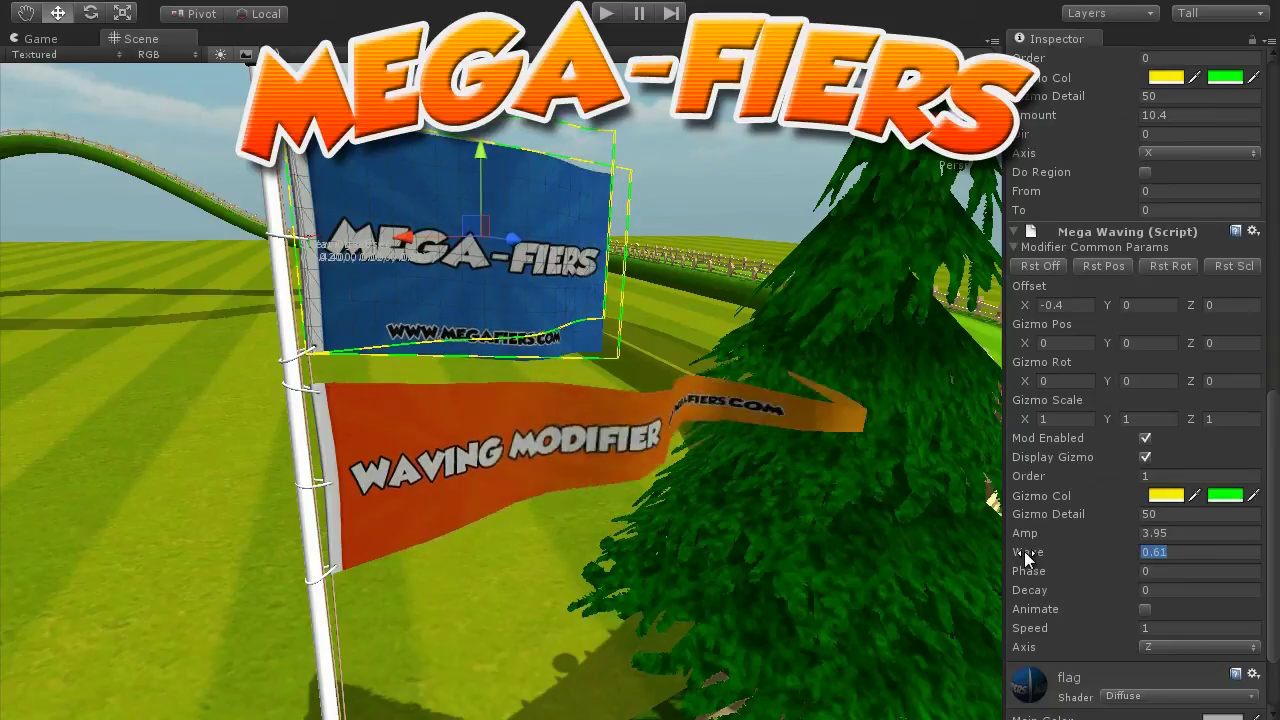
pyautogui.moveTo(1031, 549)
pyautogui.mouseDown()
pyautogui.moveTo(1120, 571)
pyautogui.moveTo(1070, 560)
pyautogui.mouseUp()
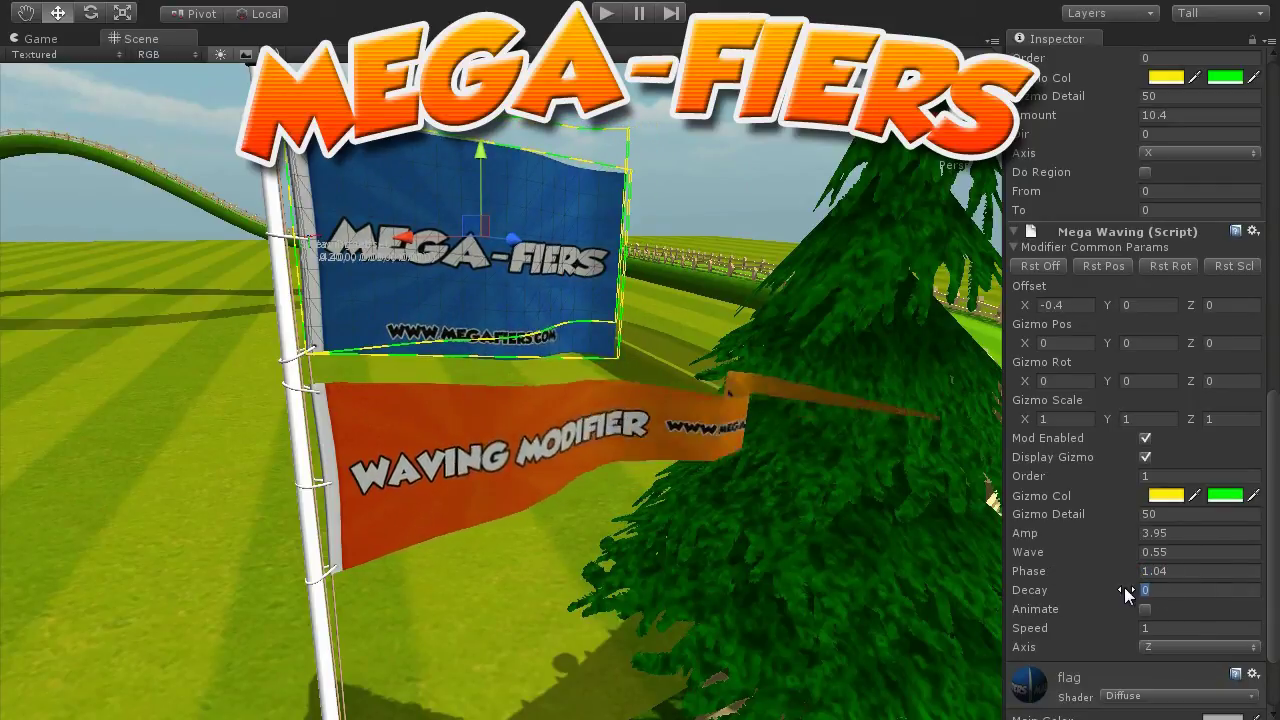
pyautogui.click(1142, 585)
pyautogui.write('3000')
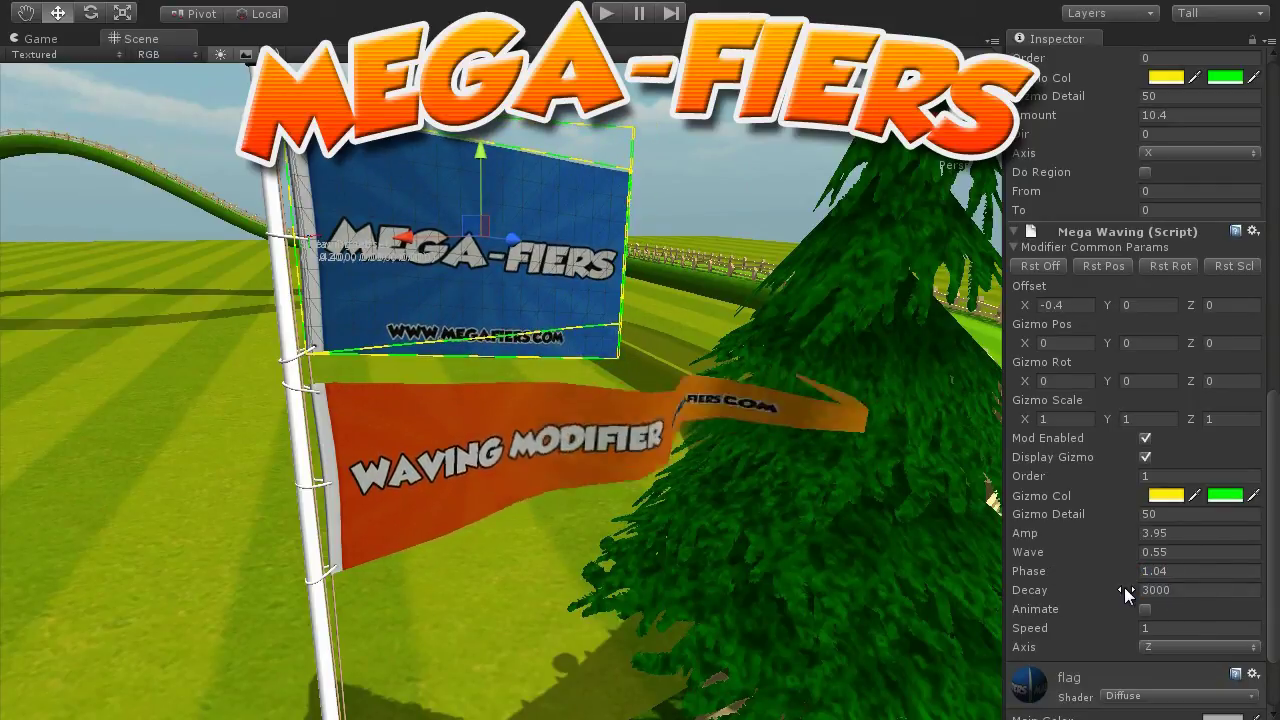
pyautogui.press('Return')
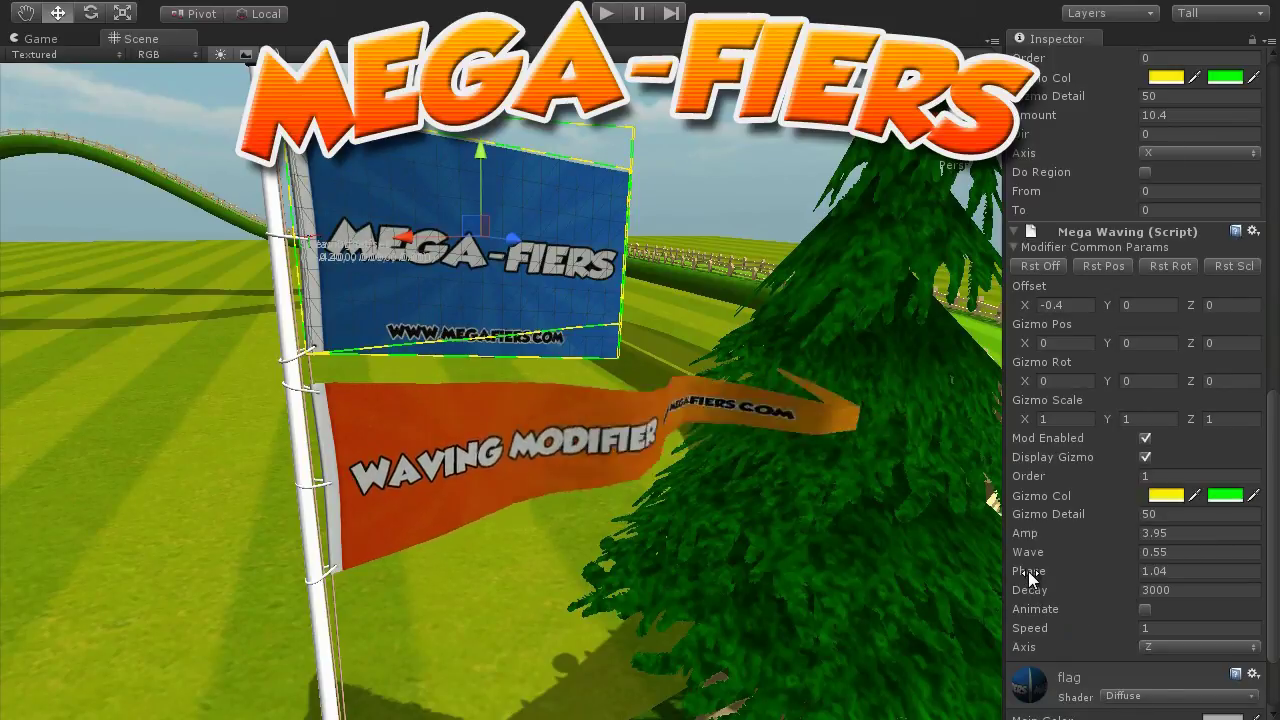
# Adjust the blue flag's Phase, set Decay to 100 and switch on Animate.
pyautogui.moveTo(1035, 569); pyautogui.dragTo(1137, 562)
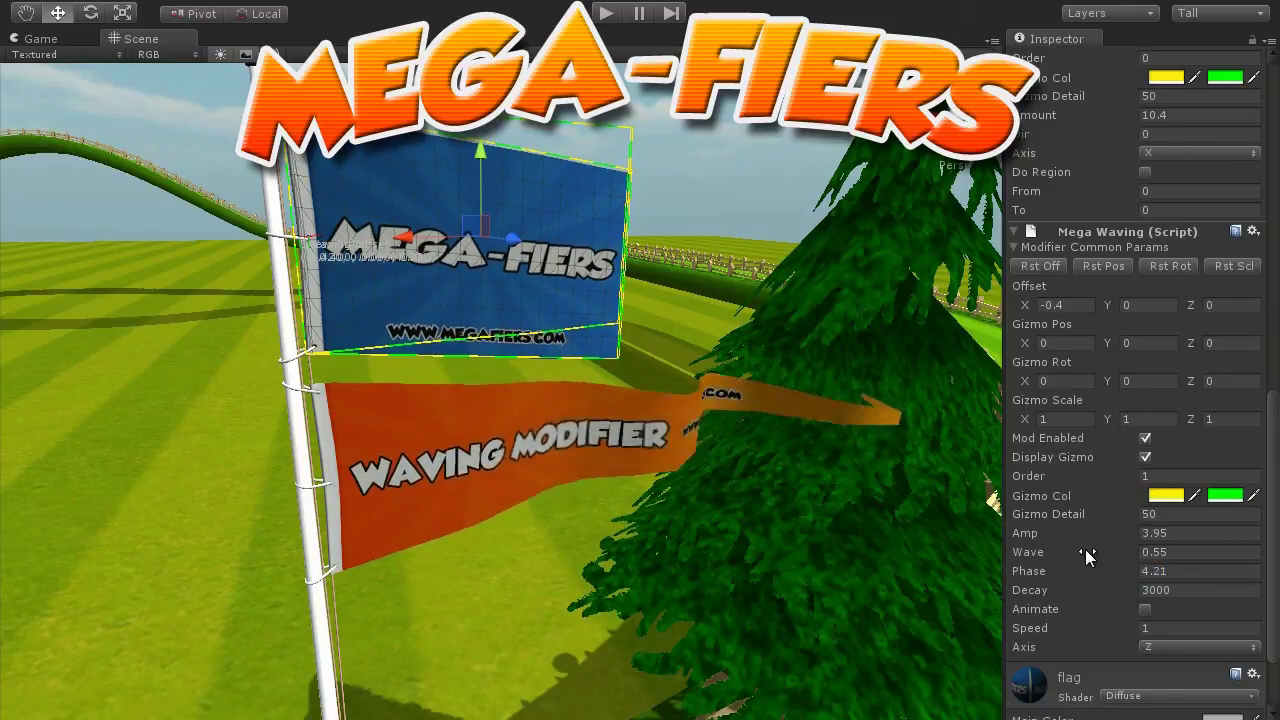
pyautogui.click(1040, 571)
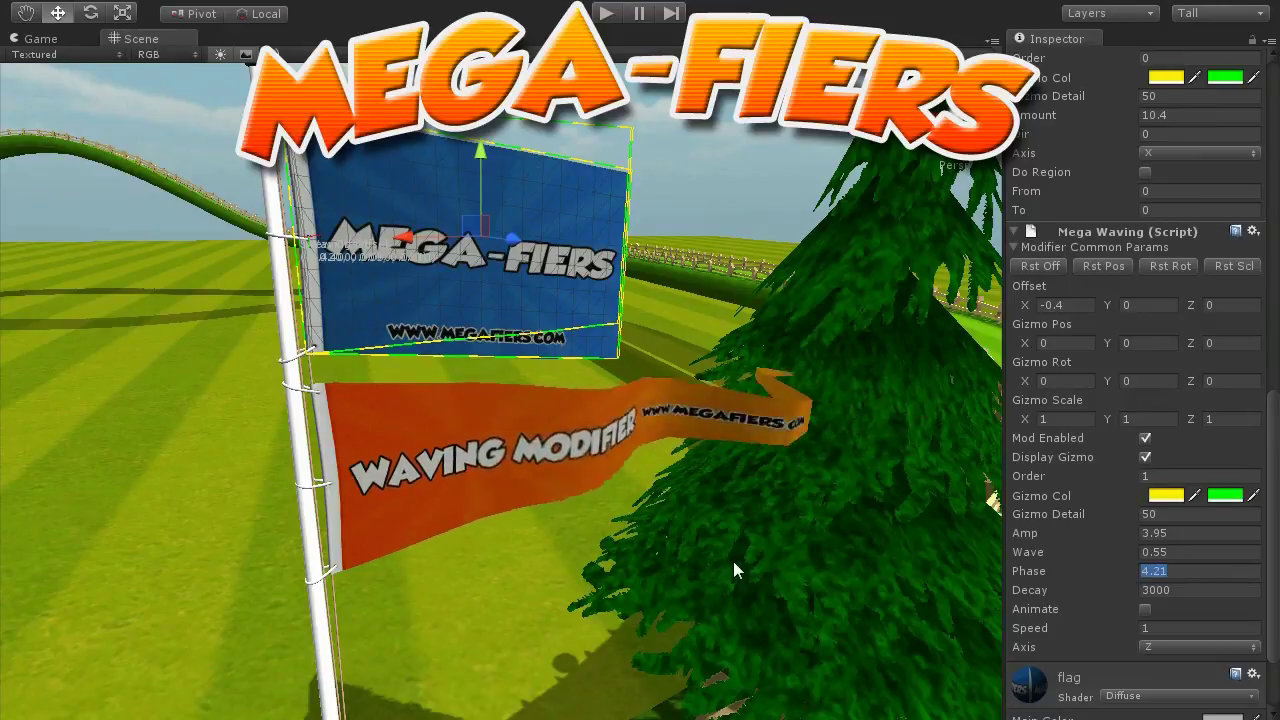
pyautogui.moveTo(1040, 590); pyautogui.dragTo(963, 581)
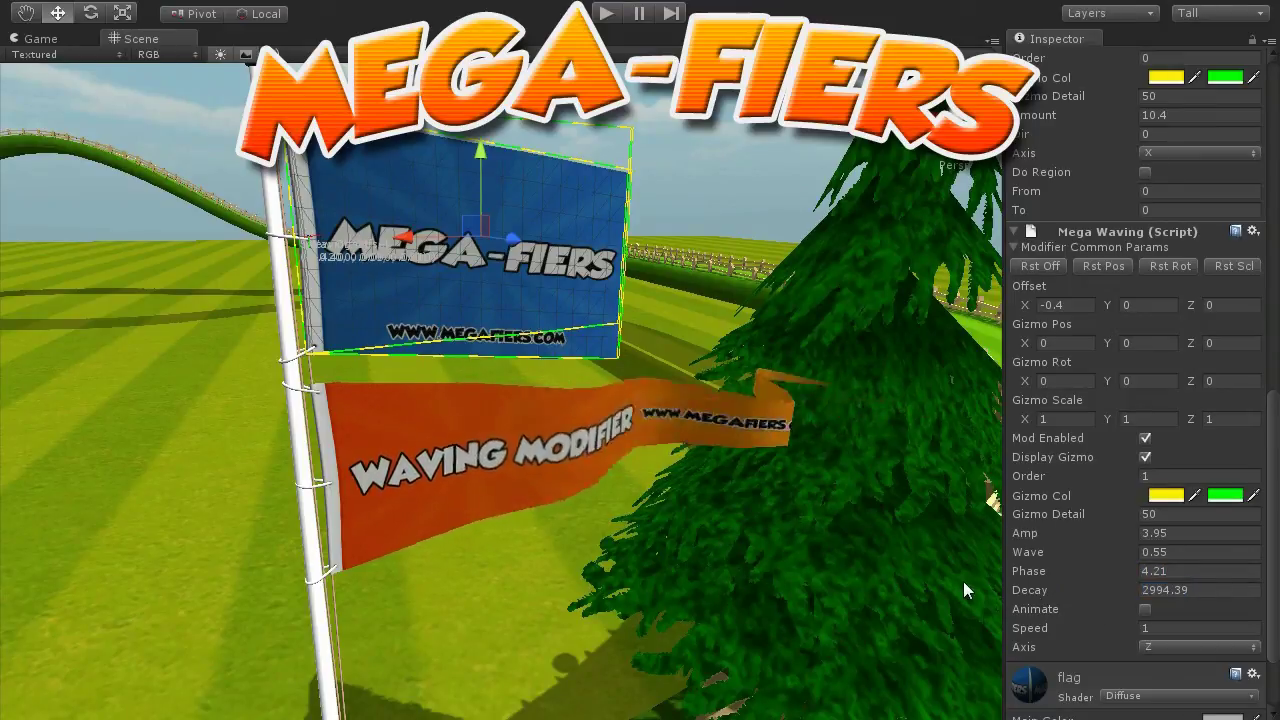
pyautogui.write('100')
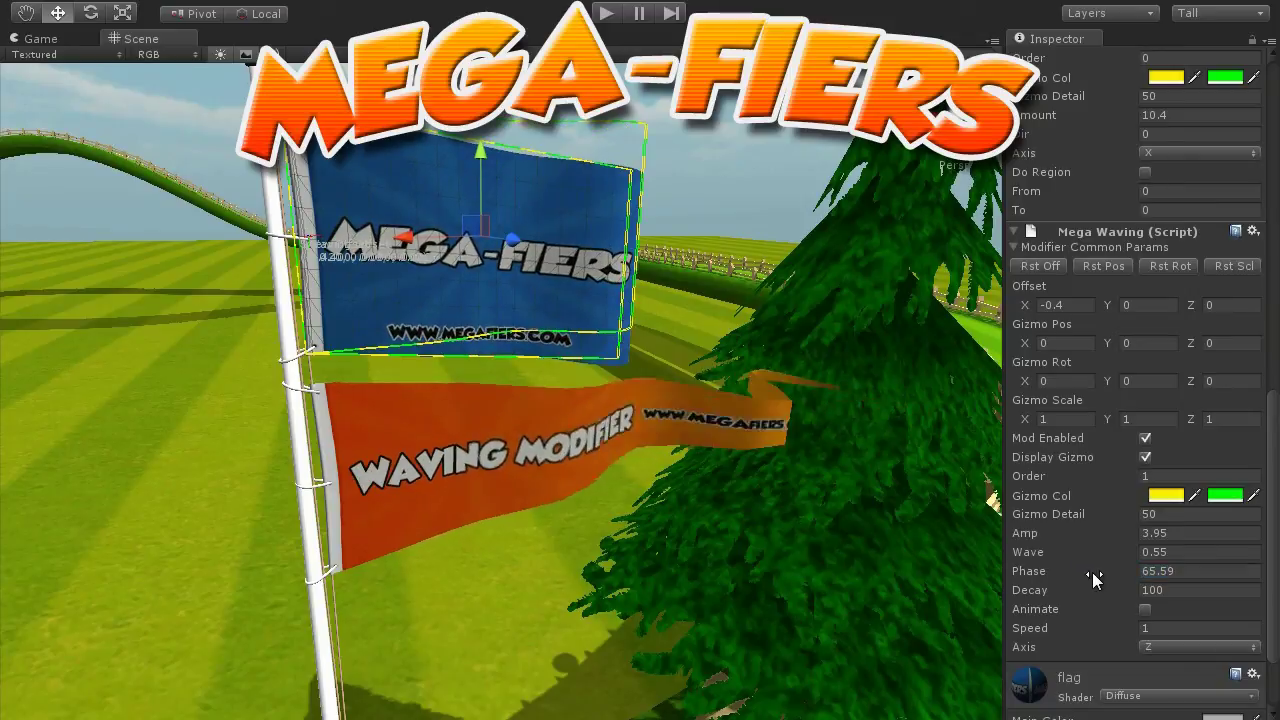
pyautogui.click(1145, 609)
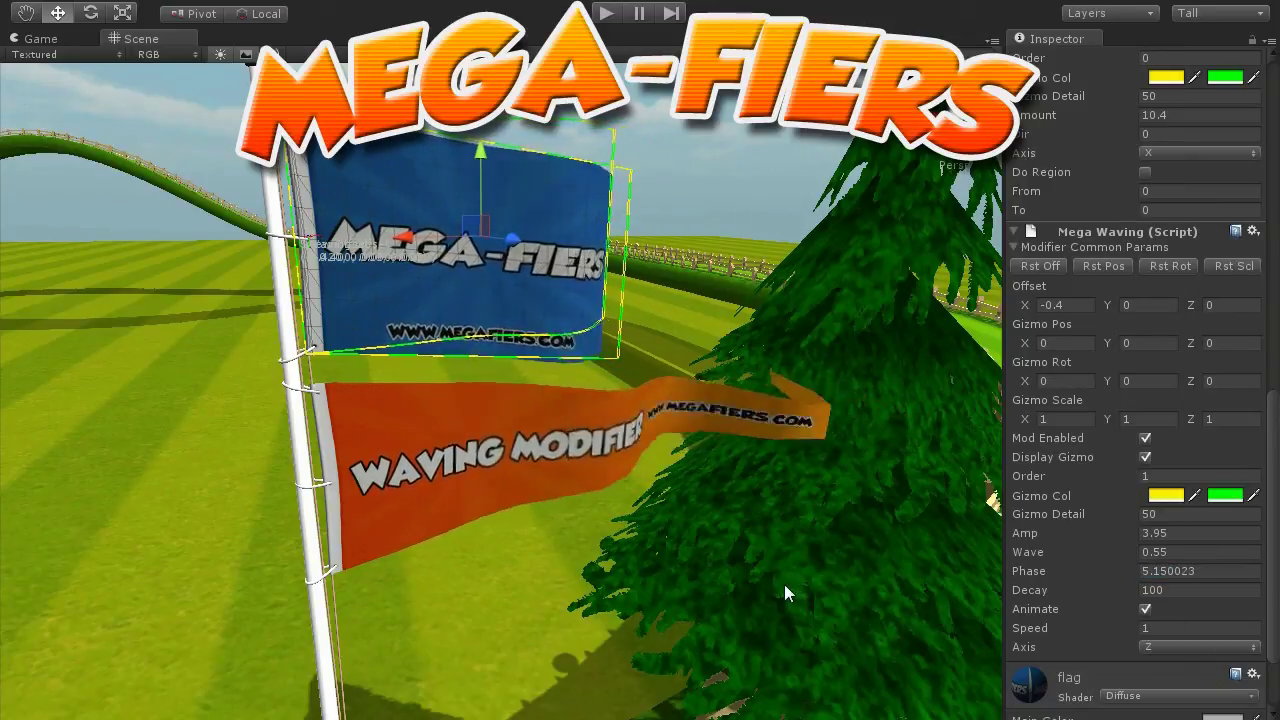
pyautogui.moveTo(797, 555)
pyautogui.keyDown('alt'); pyautogui.mouseDown()
pyautogui.moveTo(710, 584)
pyautogui.moveTo(518, 509)
pyautogui.mouseUp(); pyautogui.keyUp('alt')
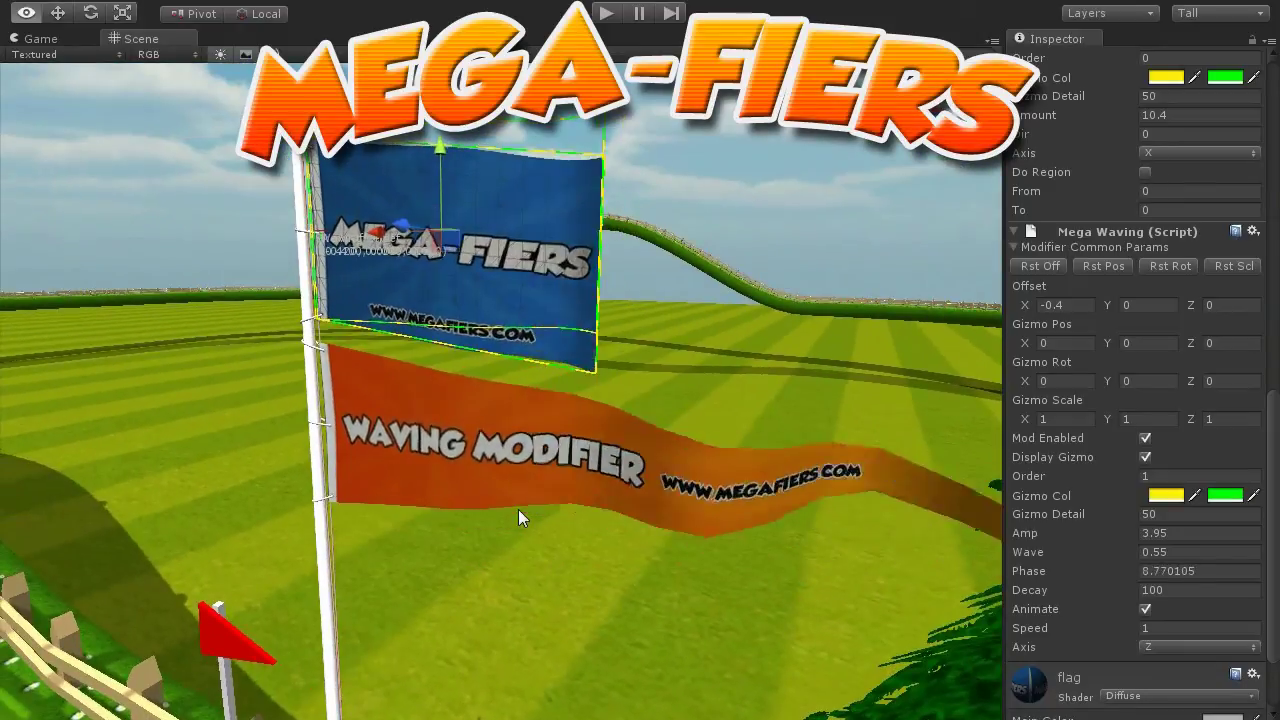
pyautogui.scroll(5, 1262, 458)
pyautogui.scroll(5, 1150, 440)
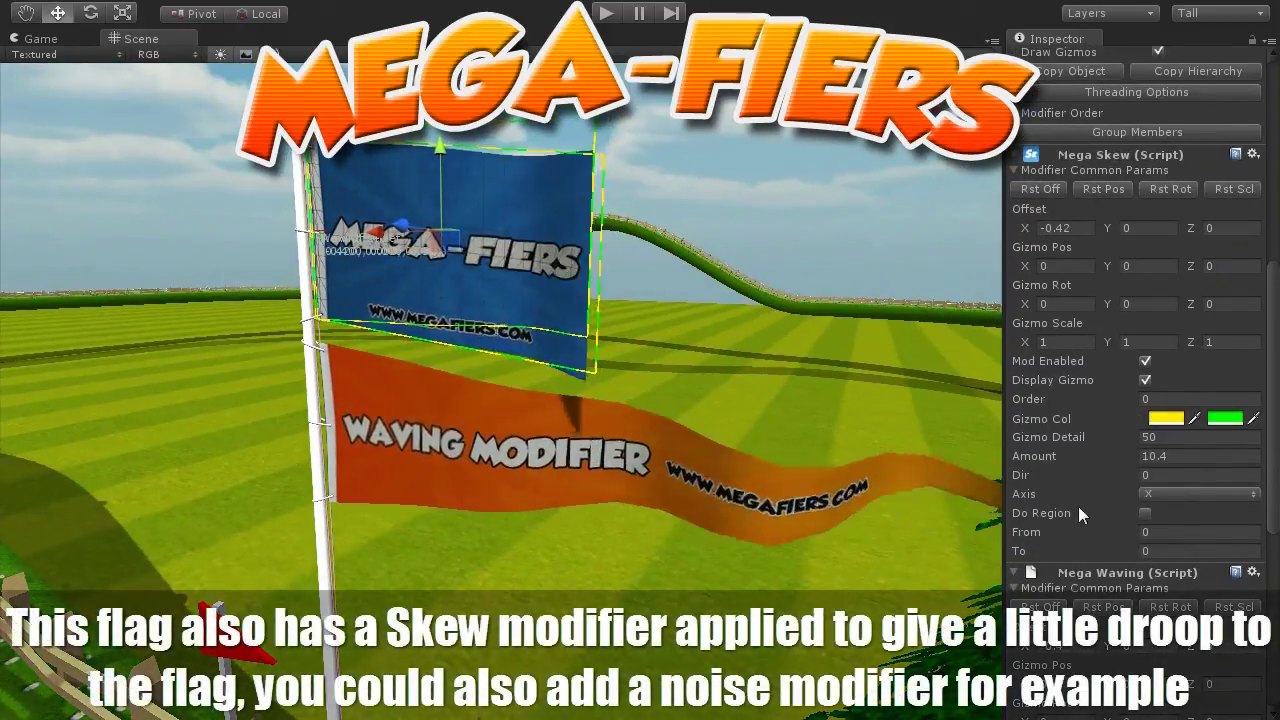
pyautogui.moveTo(1052, 456)
pyautogui.mouseDown()
pyautogui.moveTo(1101, 428)
pyautogui.moveTo(1036, 419)
pyautogui.mouseUp()
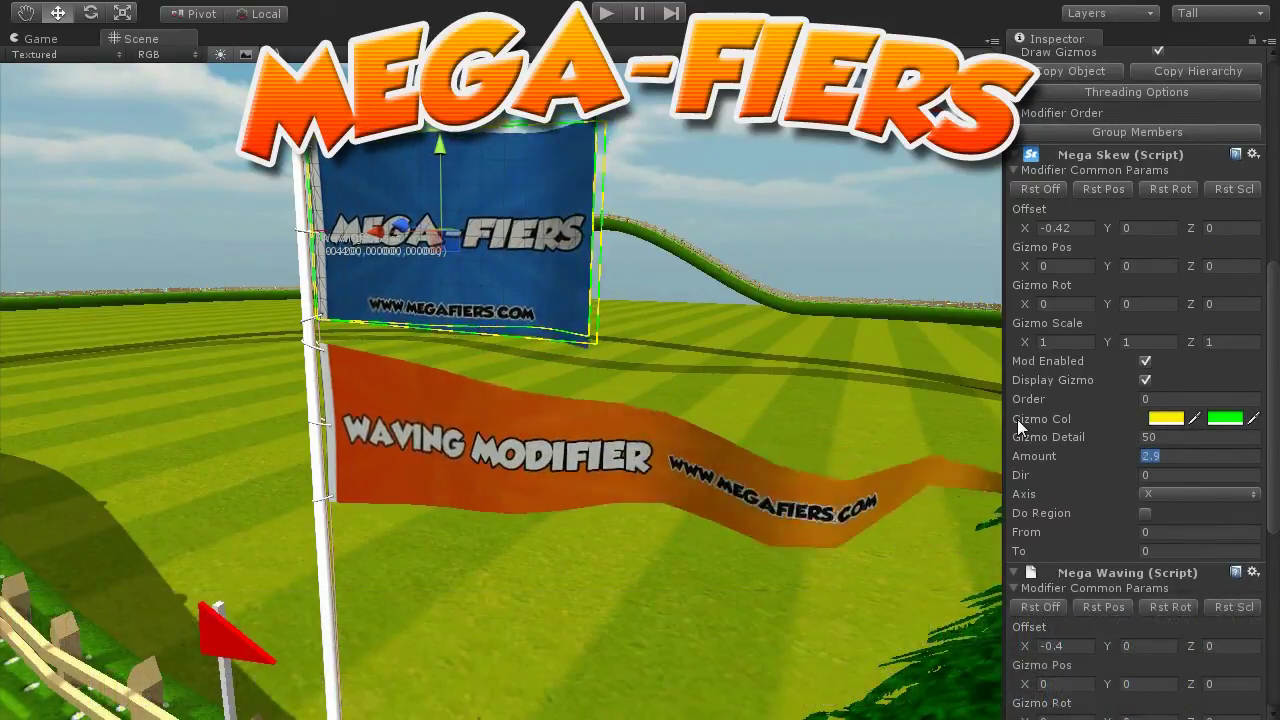
pyautogui.scroll(-5, 522, 592)
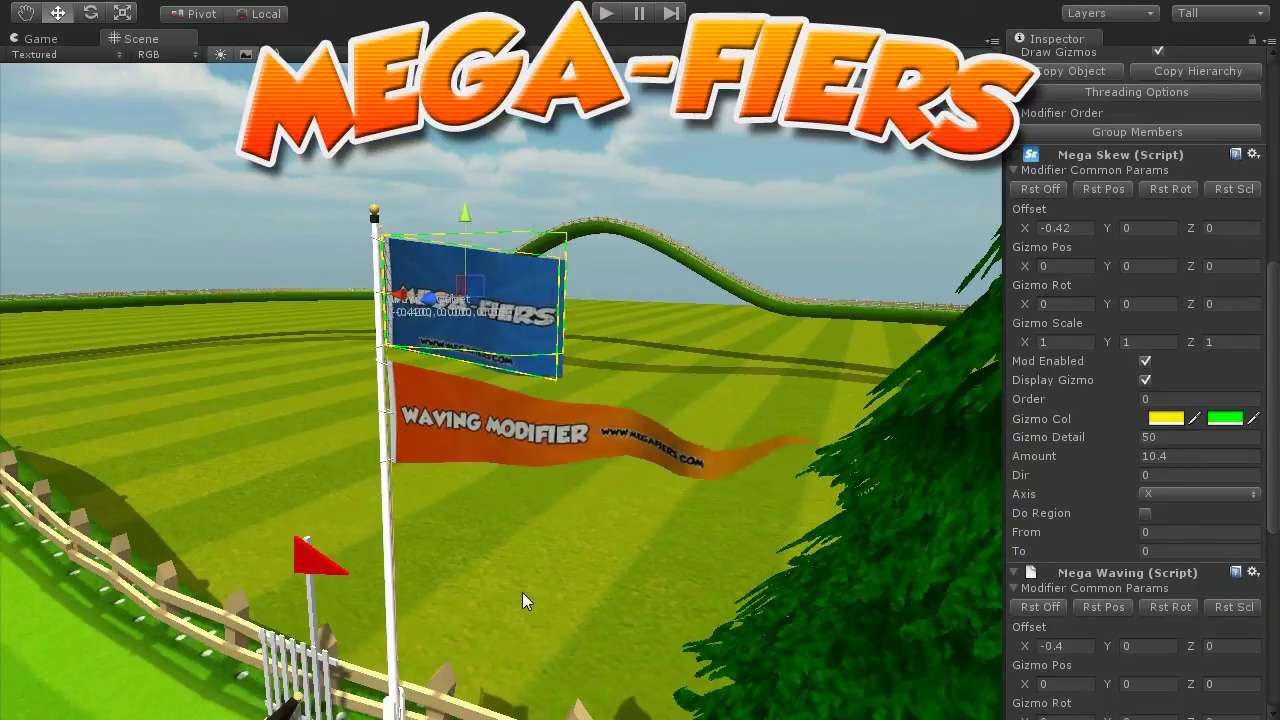
# Select the orange pennant and slow its wave Speed to -1.22.
pyautogui.click(472, 445)
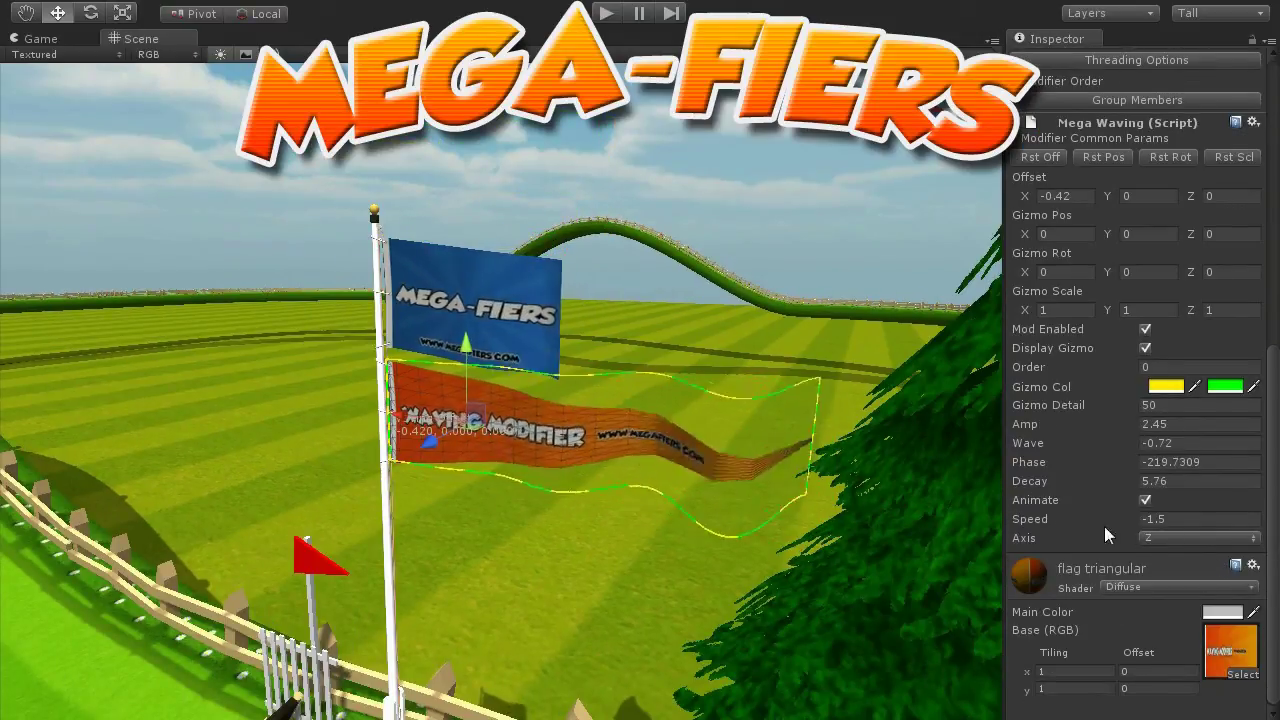
pyautogui.moveTo(1040, 520); pyautogui.dragTo(1051, 513)
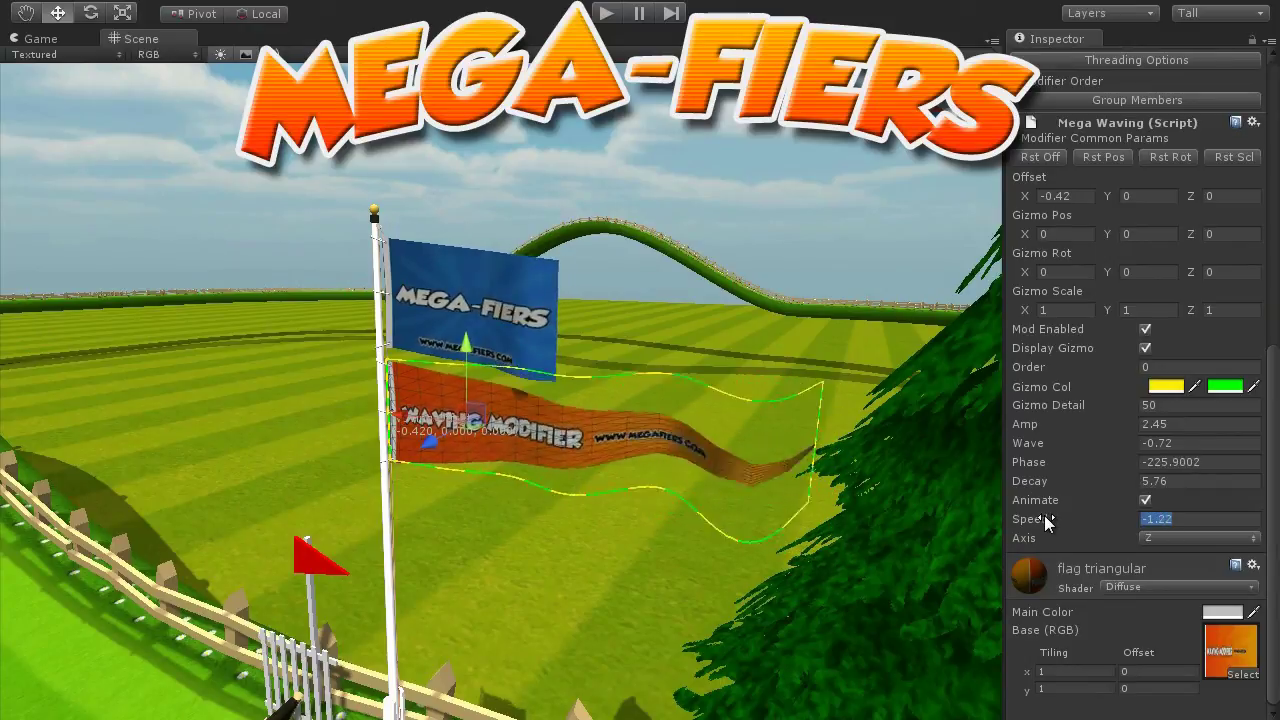
pyautogui.keyDown('alt'); pyautogui.moveTo(667, 574); pyautogui.dragTo(565, 567); pyautogui.keyUp('alt')
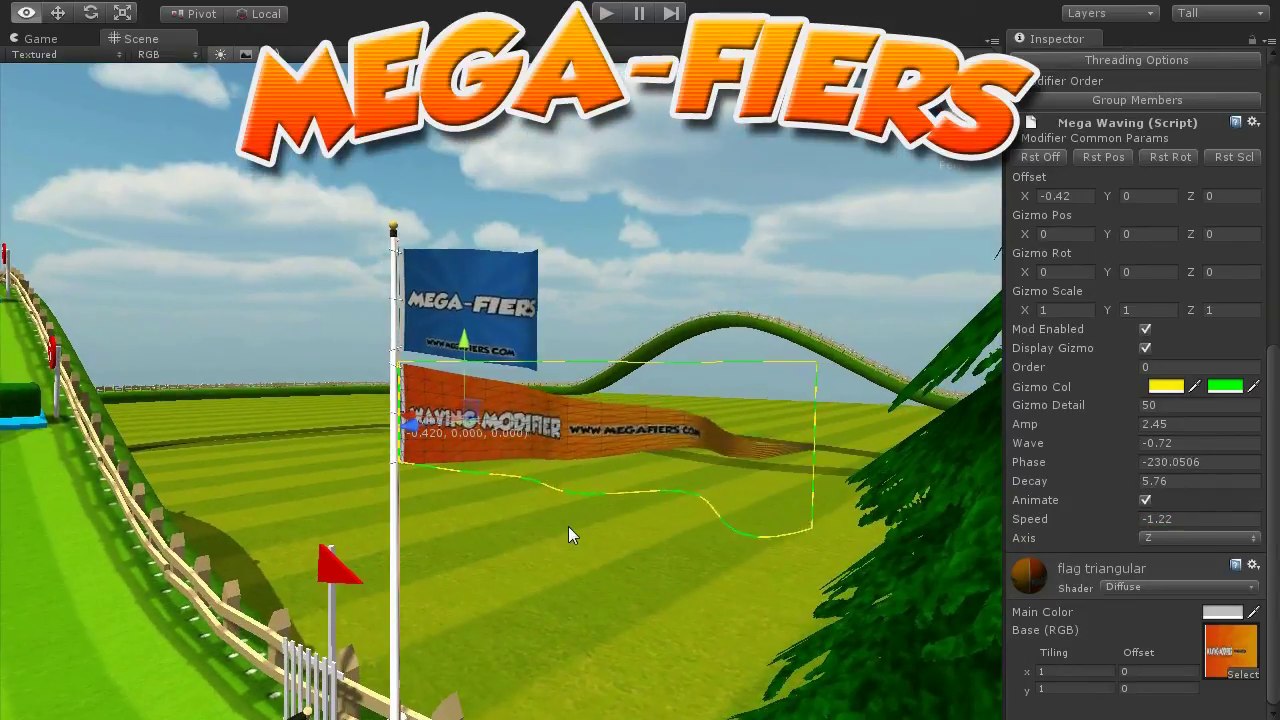
pyautogui.scroll(2, 573, 526)
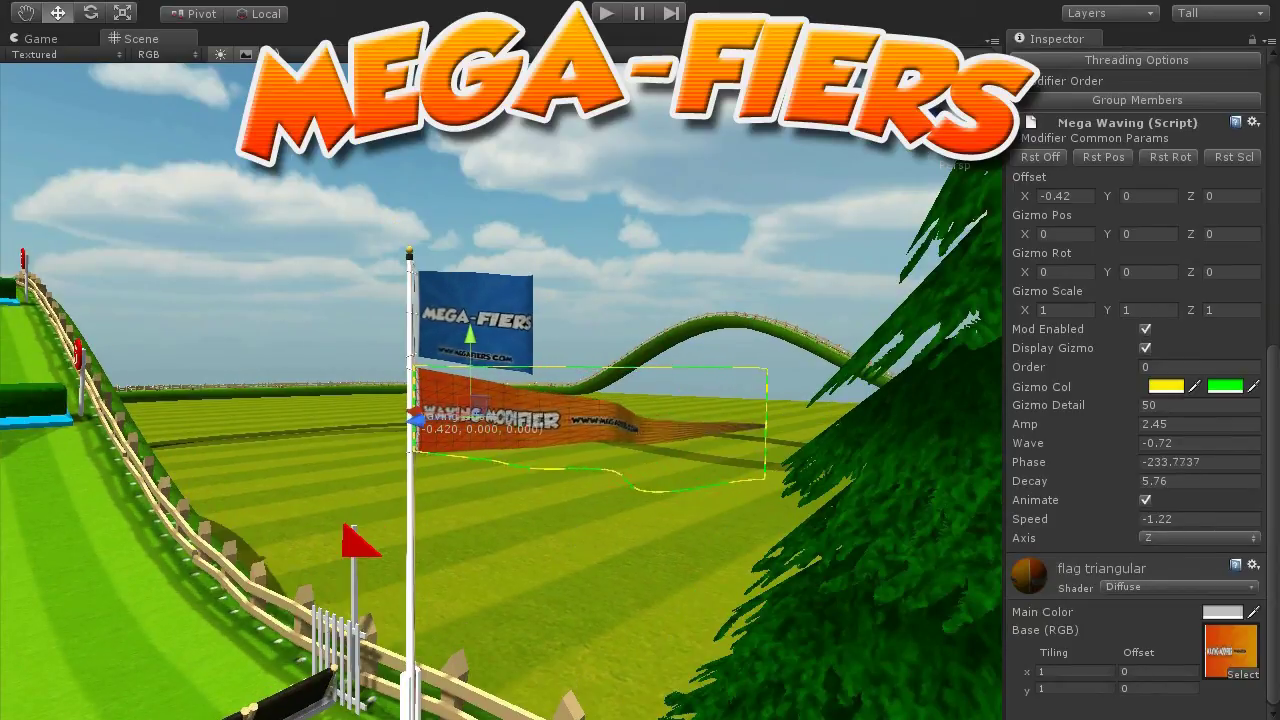
pyautogui.click(560, 420)
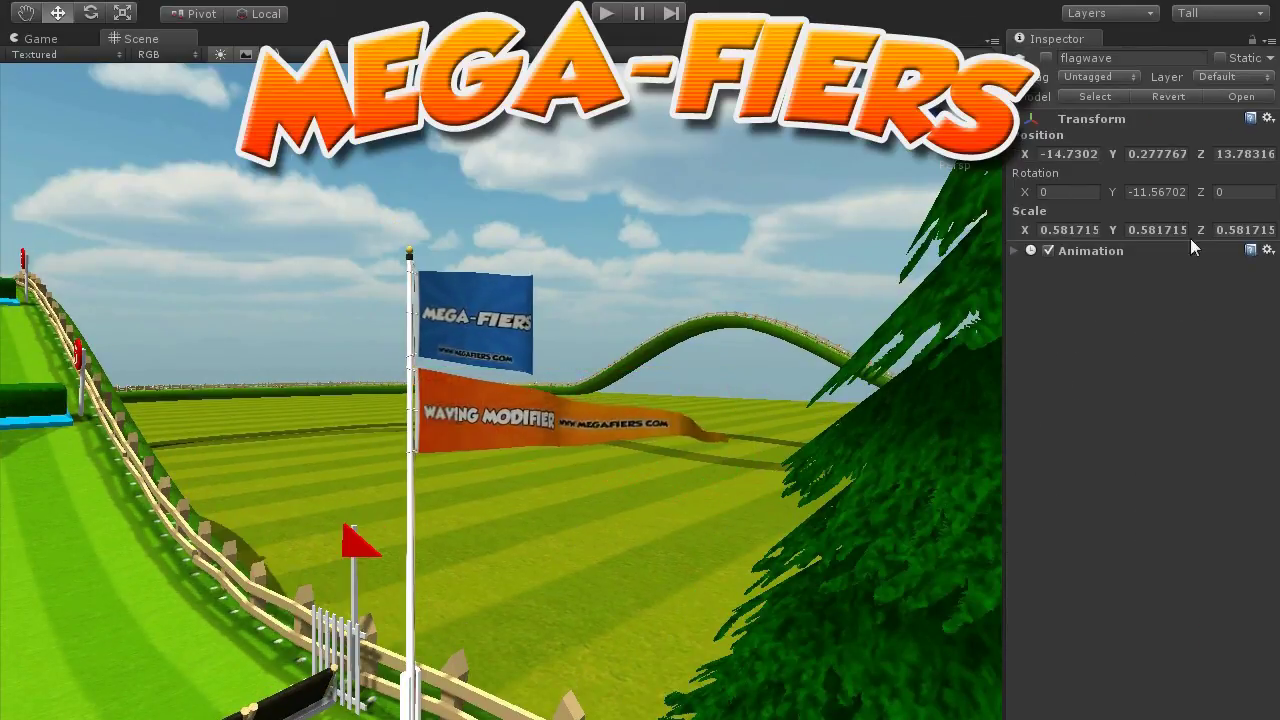
# Activate three hidden flagwave copies along with their child objects so waving flags appear on the other poles.
pyautogui.click(1045, 57)
pyautogui.click(575, 552)
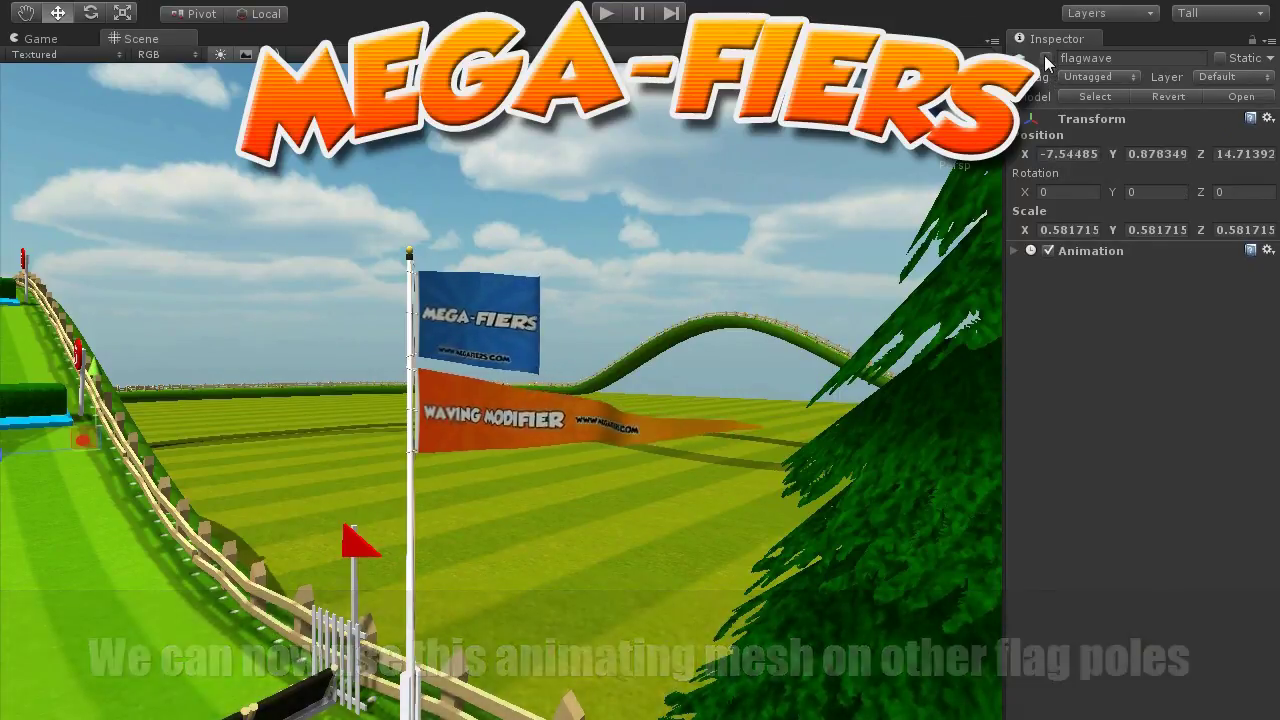
pyautogui.click(1045, 57)
pyautogui.click(587, 395)
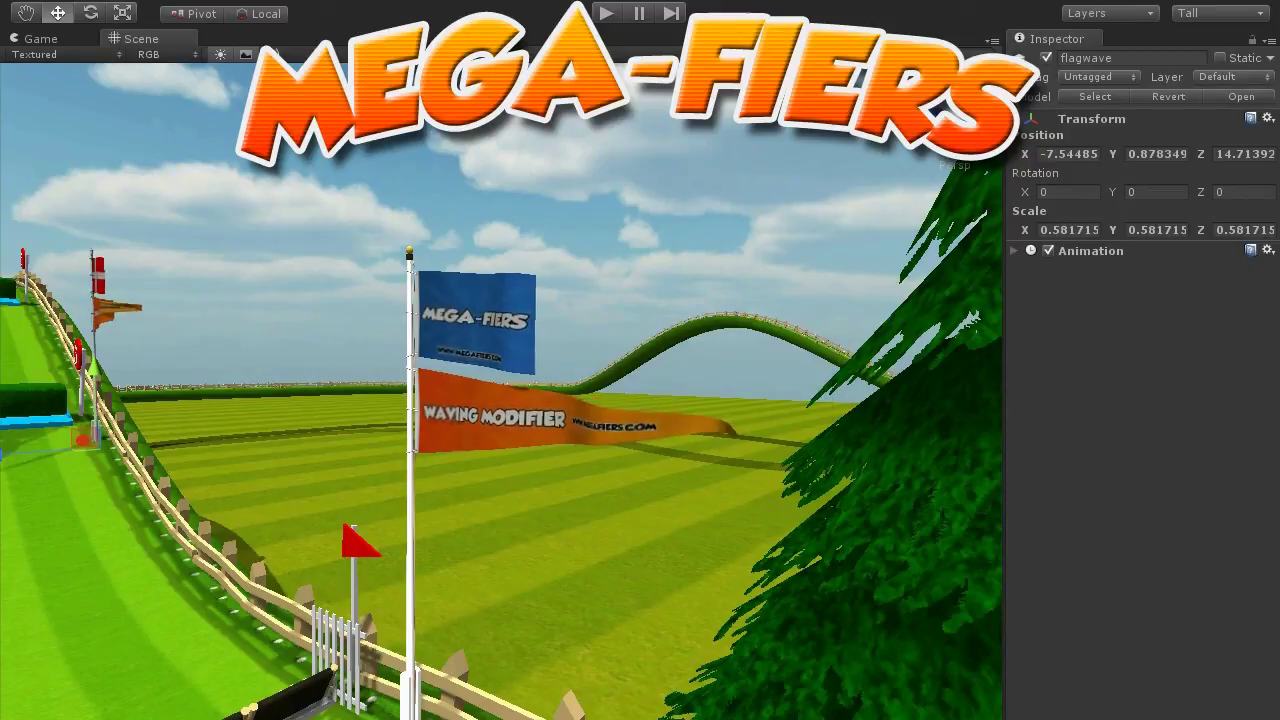
pyautogui.click(1045, 57)
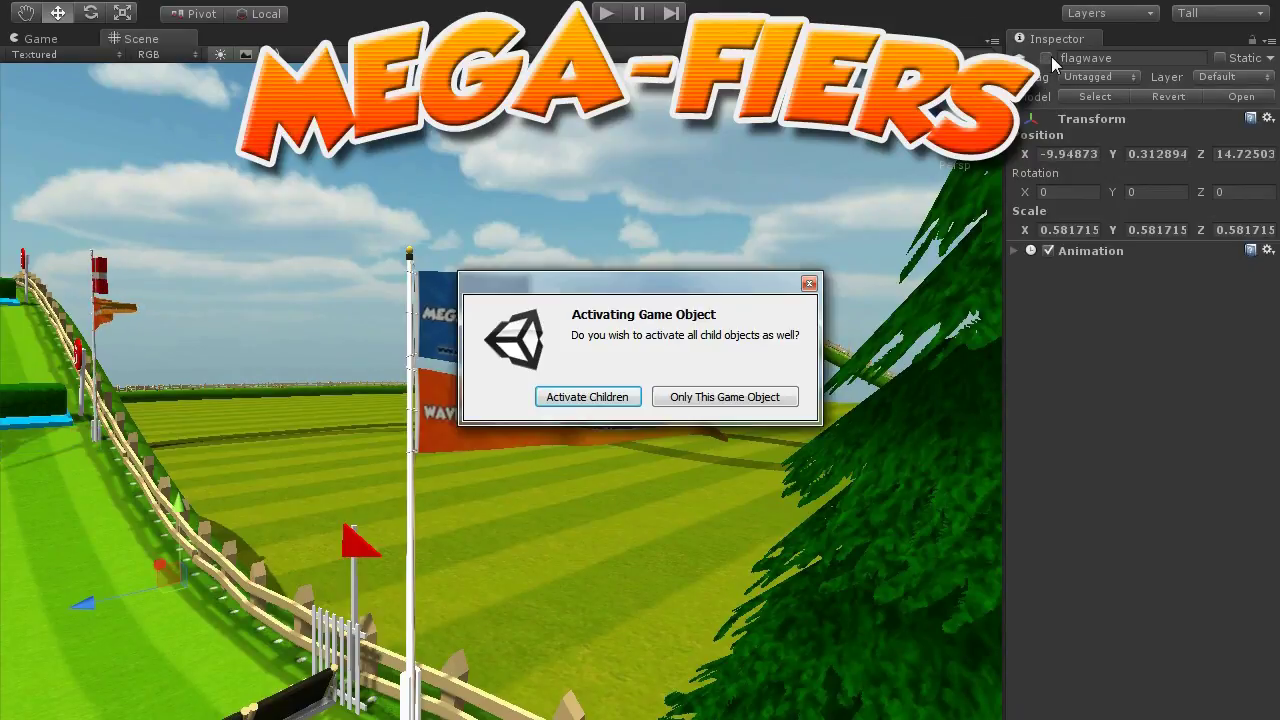
pyautogui.click(566, 470)
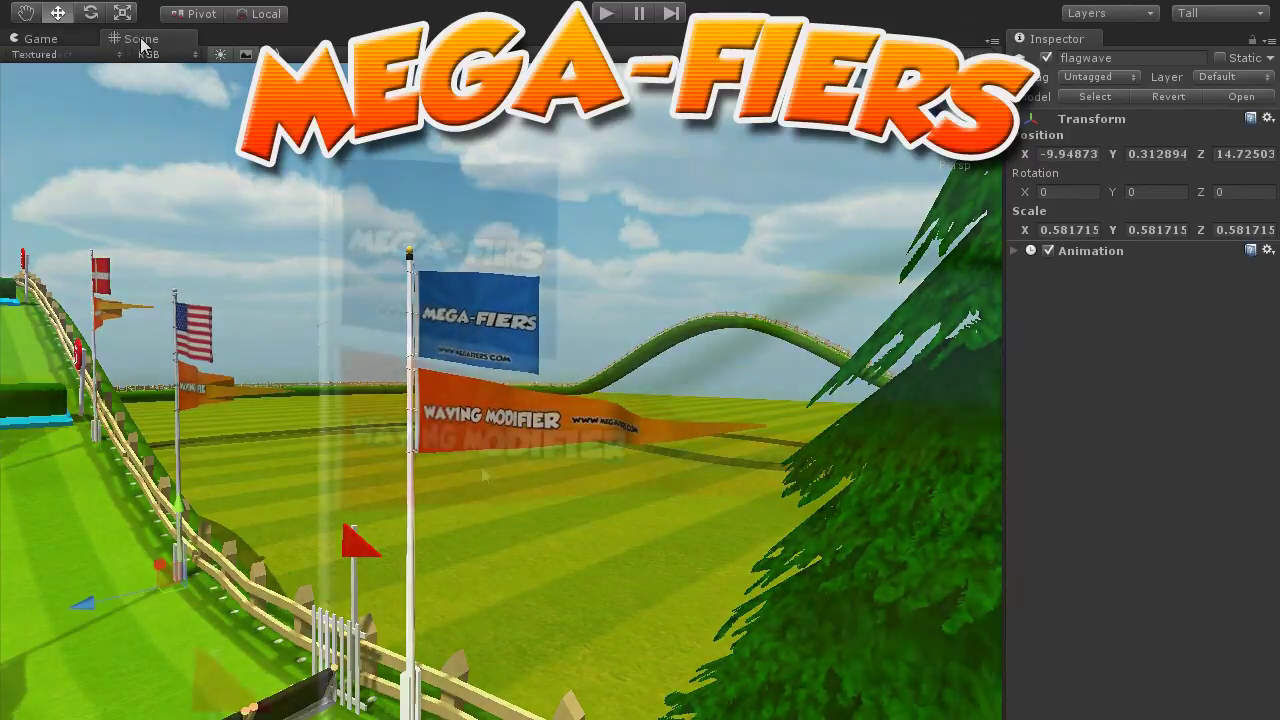